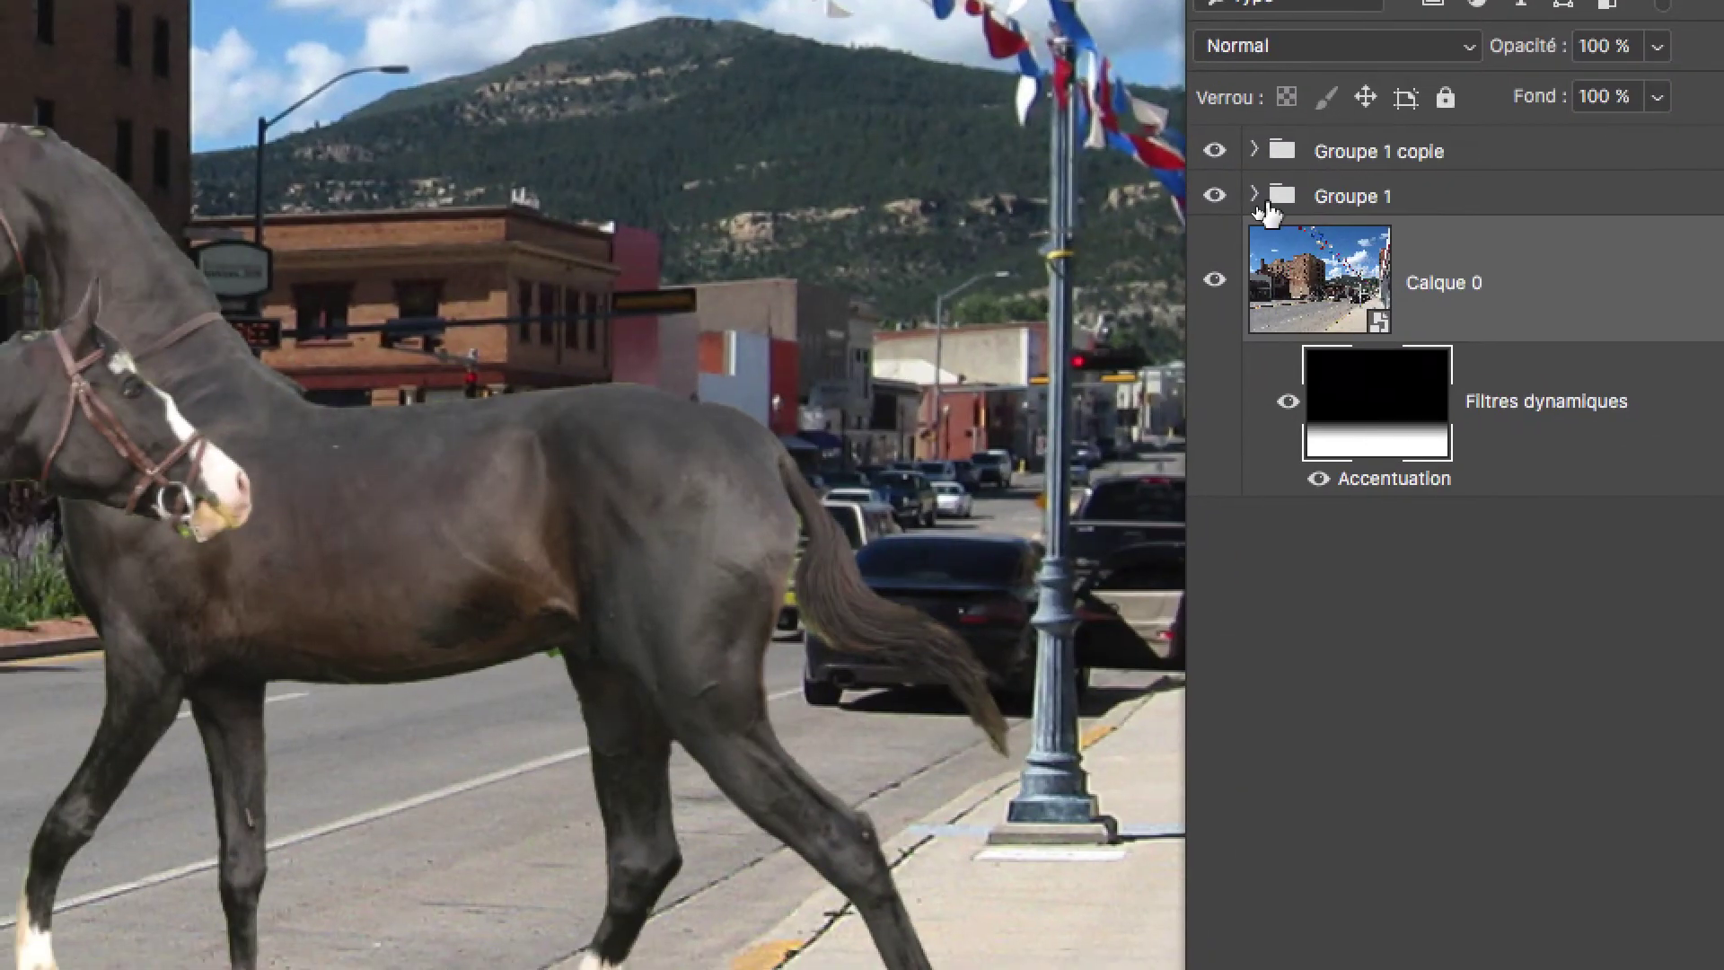
Expand Groupe 1, toggle its visibility off and on to identify its horse, and select its Calque 0 layer
left_click(1256, 197)
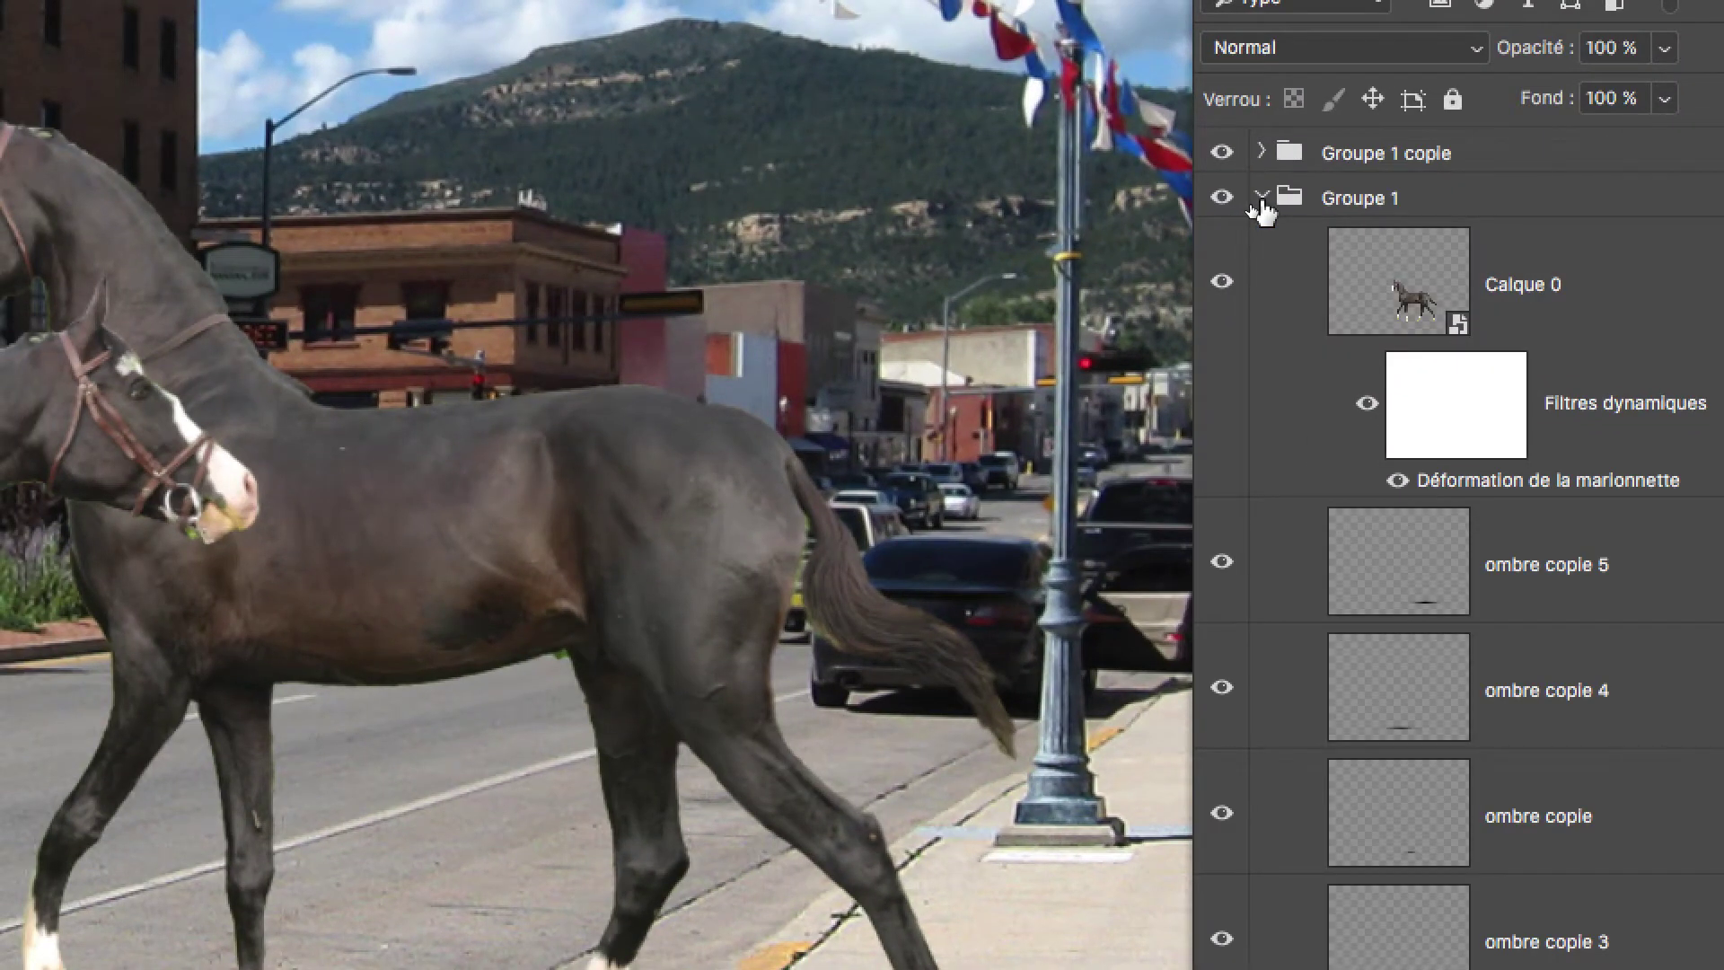
left_click(1223, 199)
left_click(1222, 199)
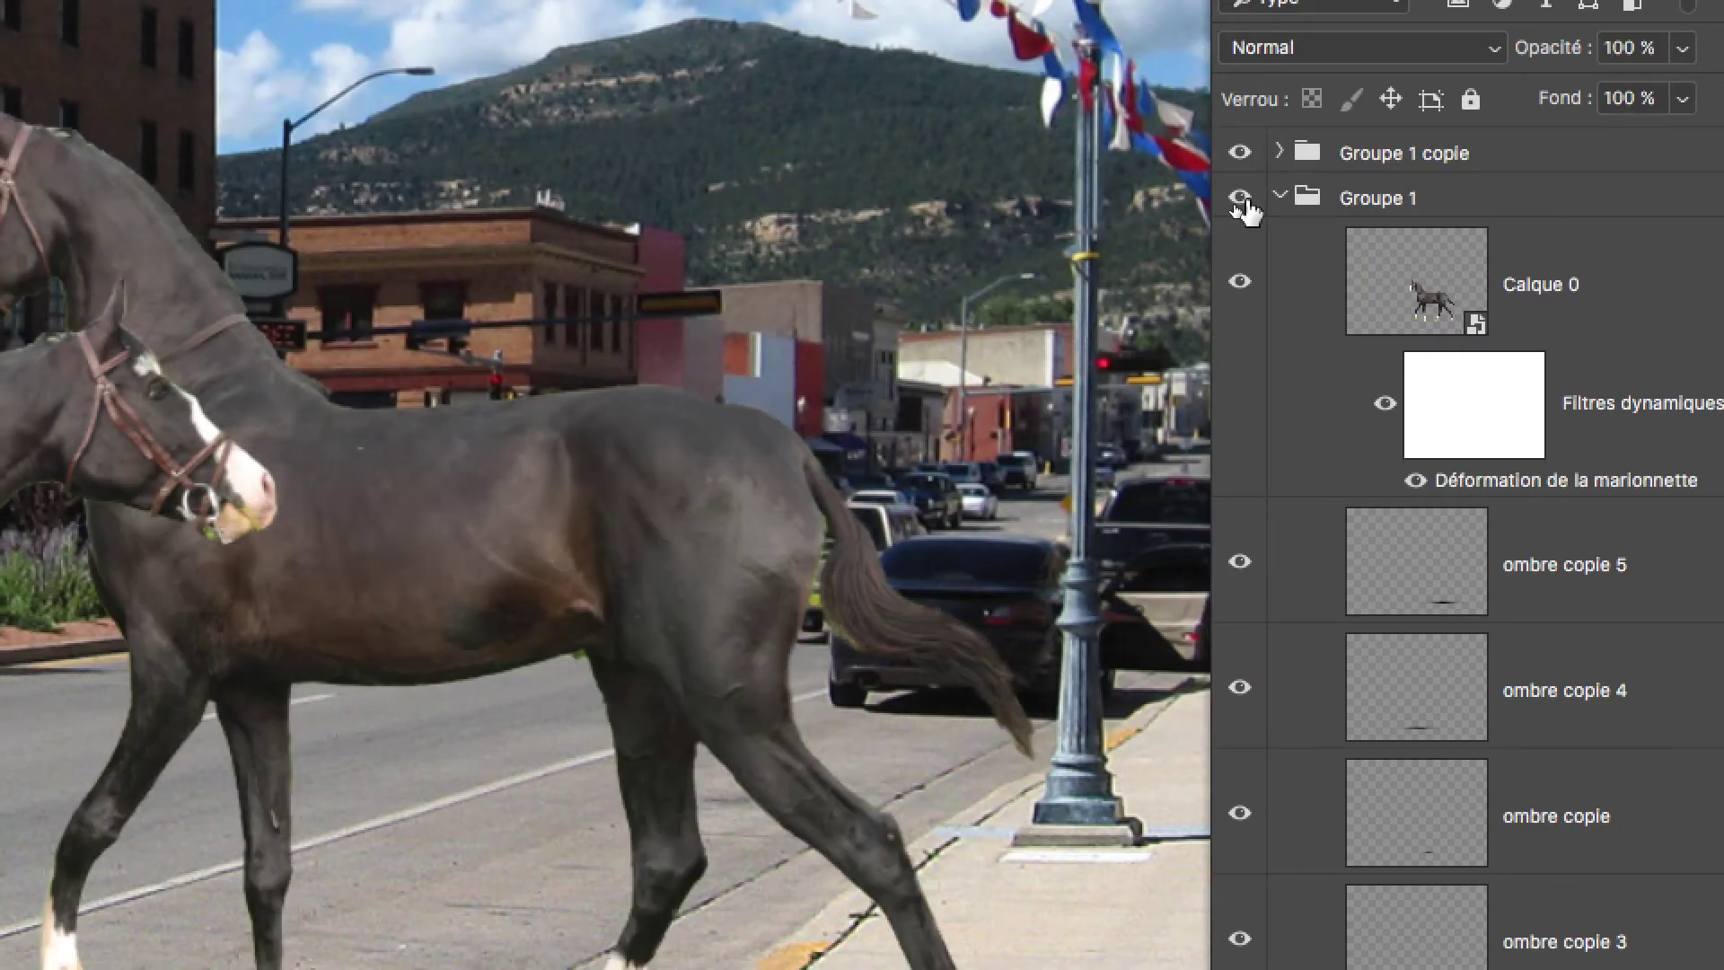
left_click(1239, 200)
left_click(1240, 200)
left_click(1412, 306)
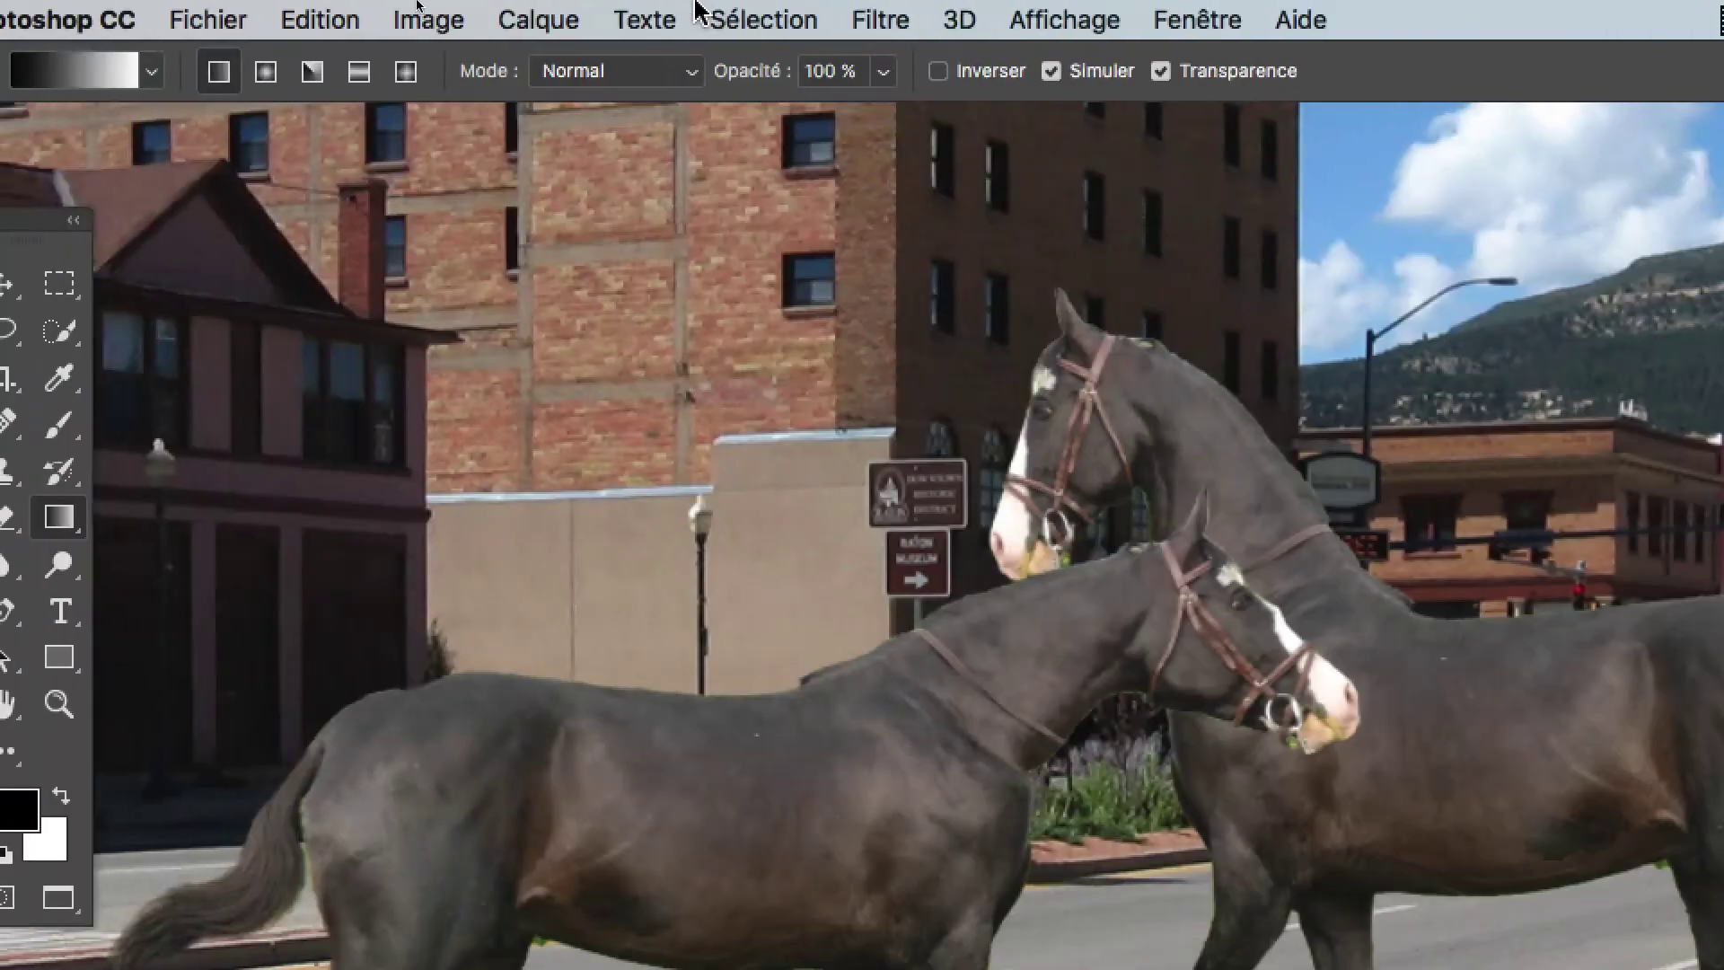
Start the Accentuation filter on the selected horse layer and set the gain to 31 % and the radius to 183,9 pixels
left_click(877, 19)
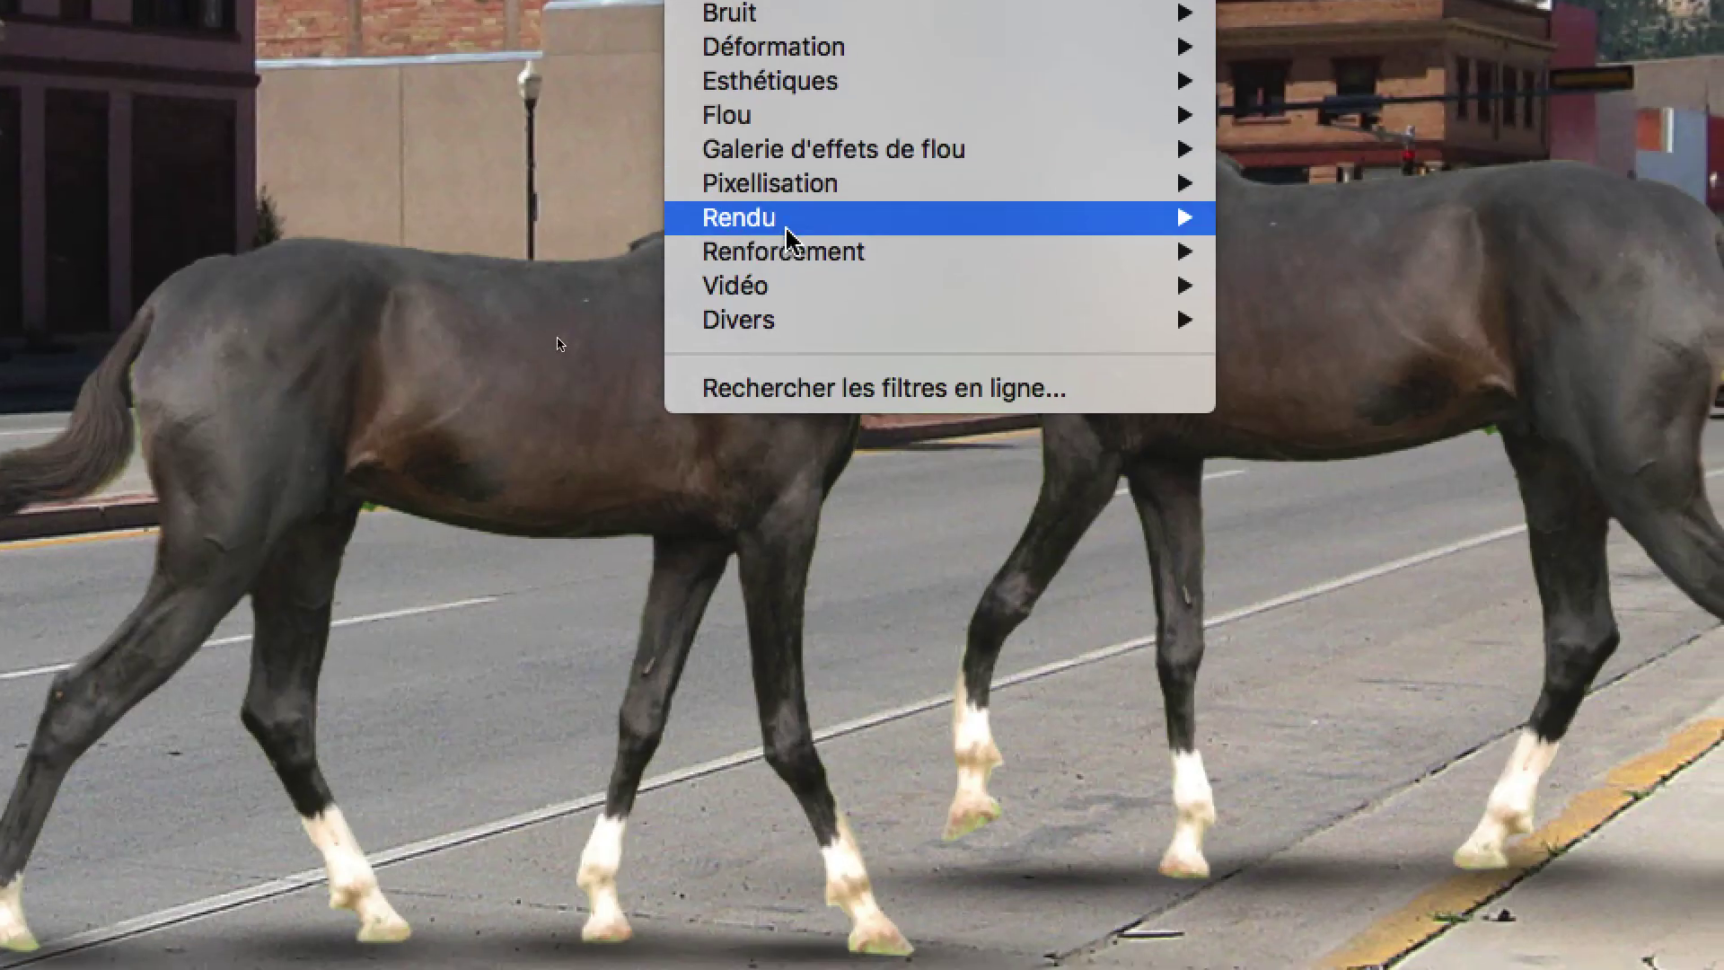
mouse_move(1163, 282)
left_click(952, 241)
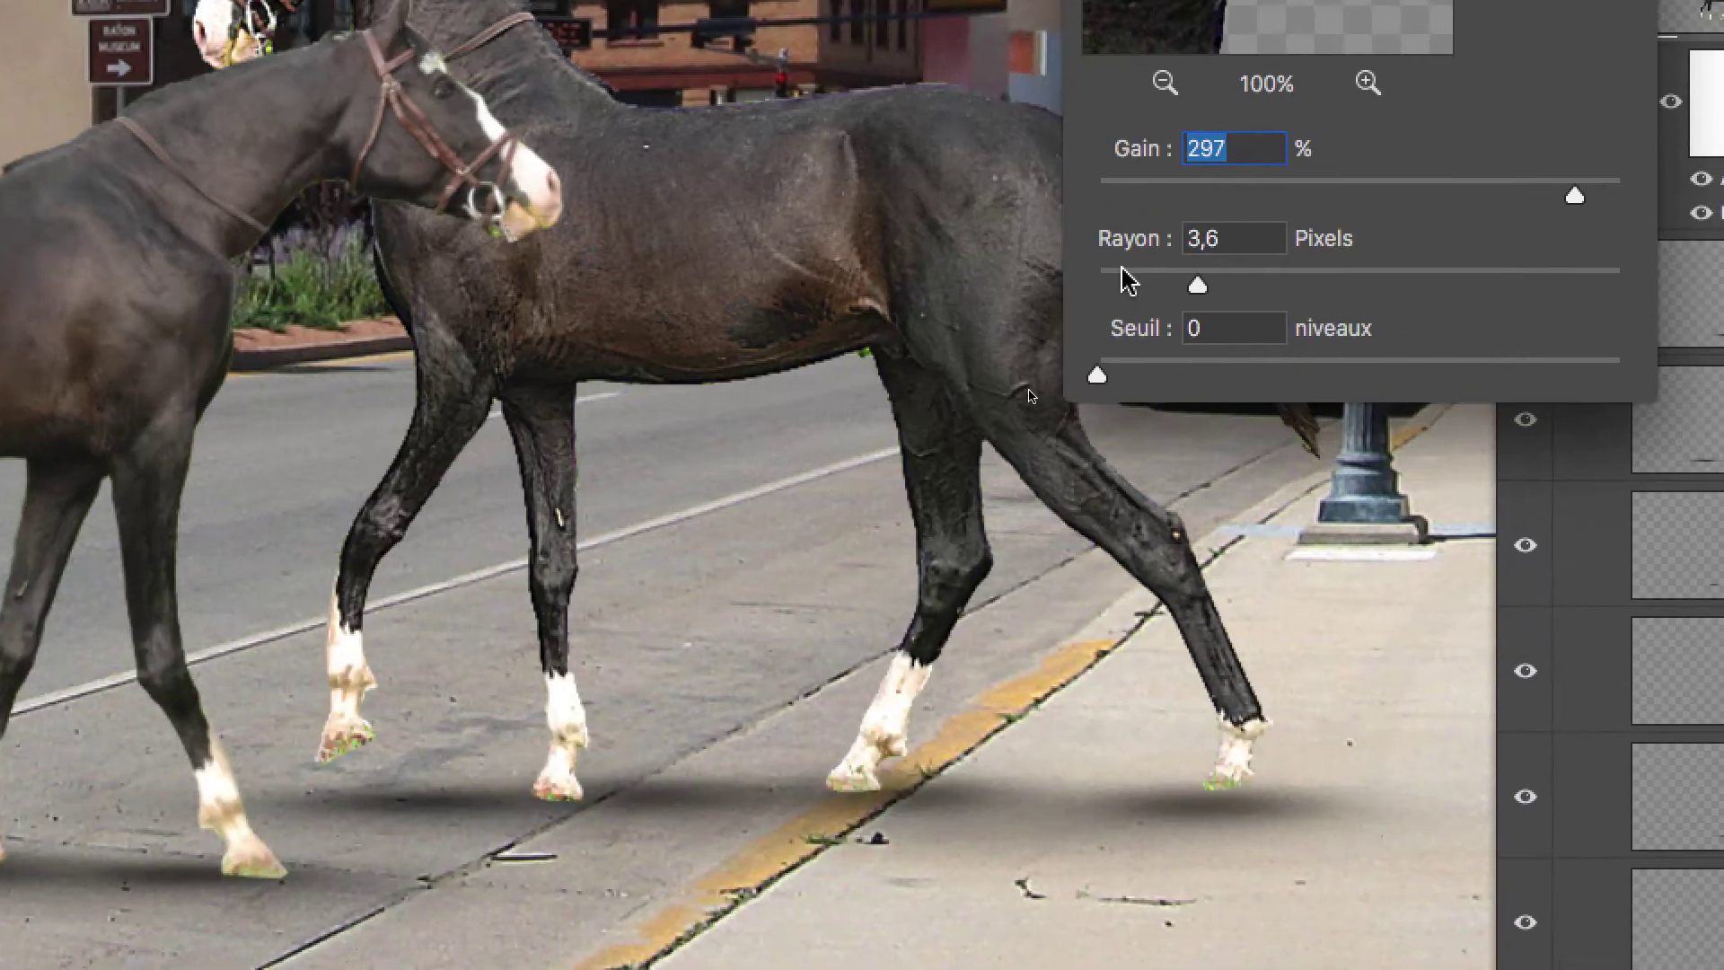
left_click_drag(1160, 400, 1163, 402)
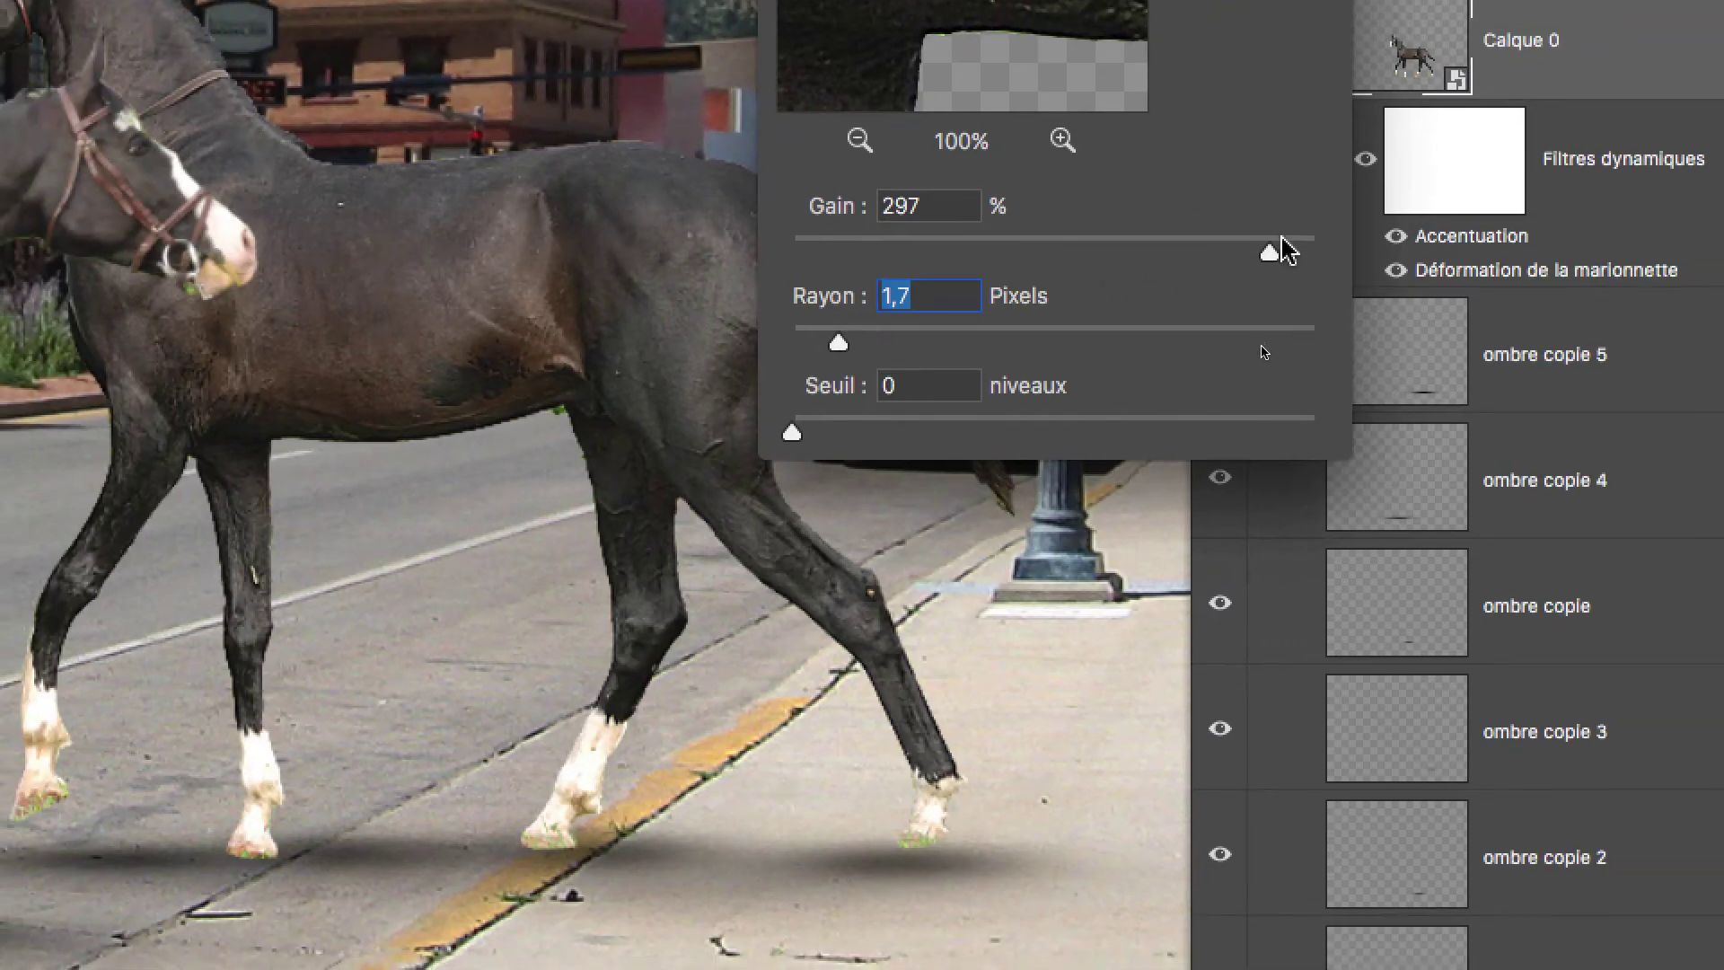
left_click_drag(1251, 270, 1314, 269)
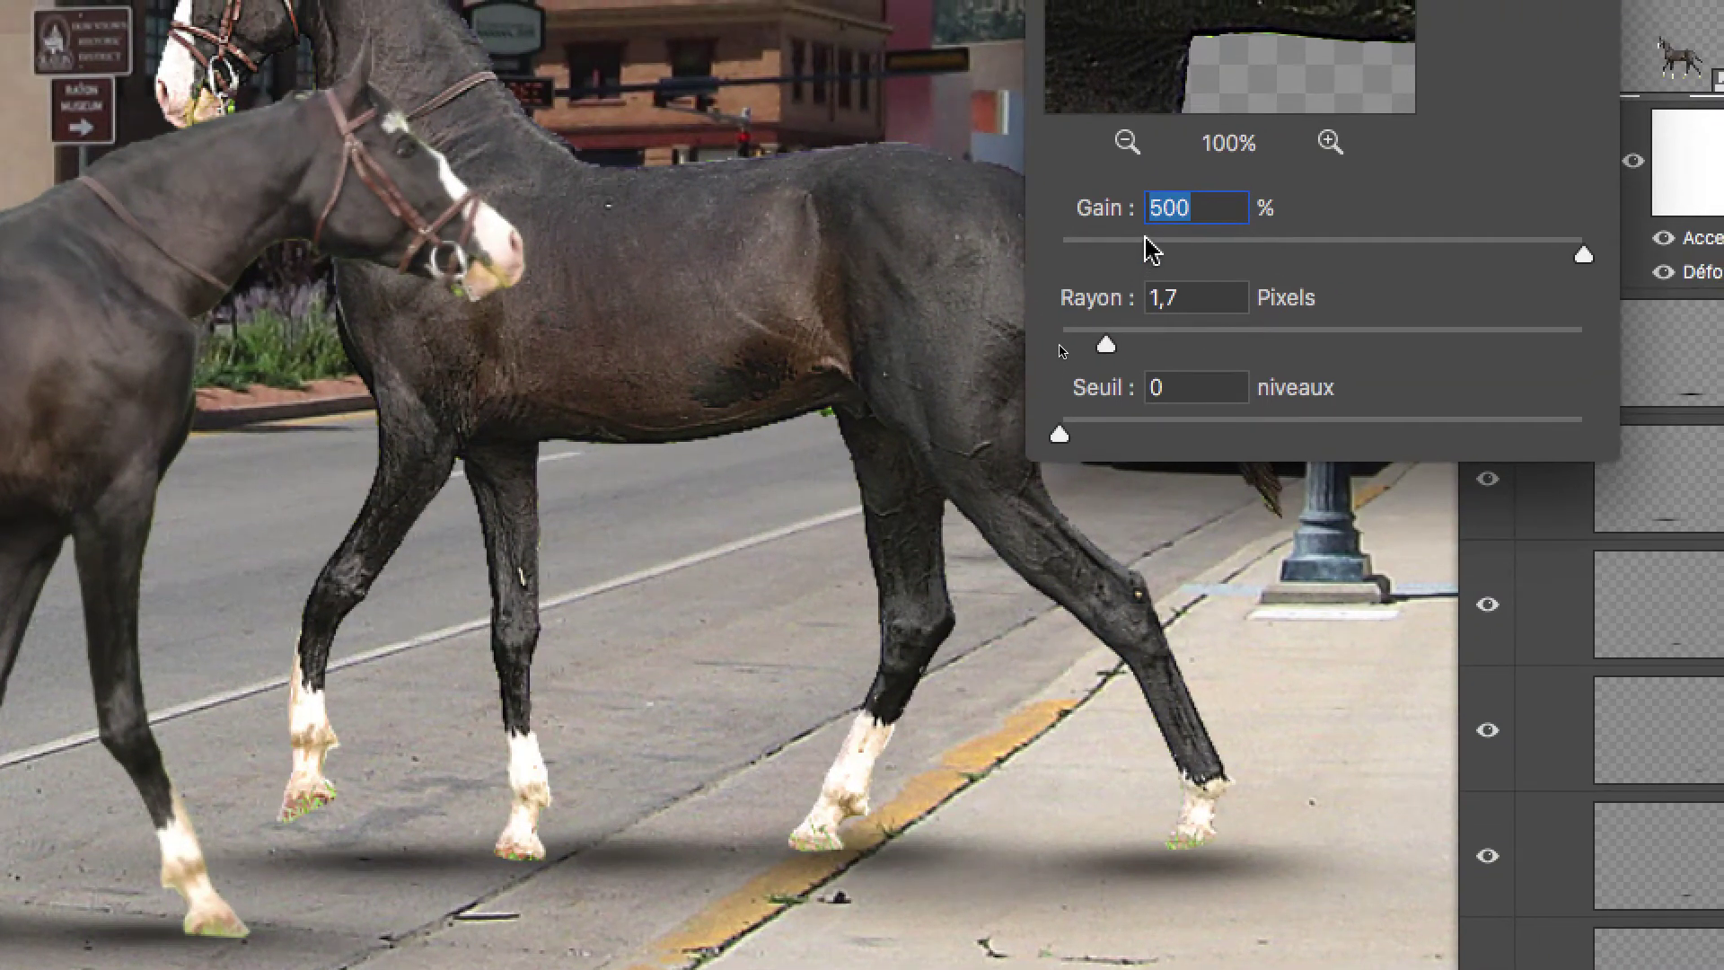
left_click(1148, 252)
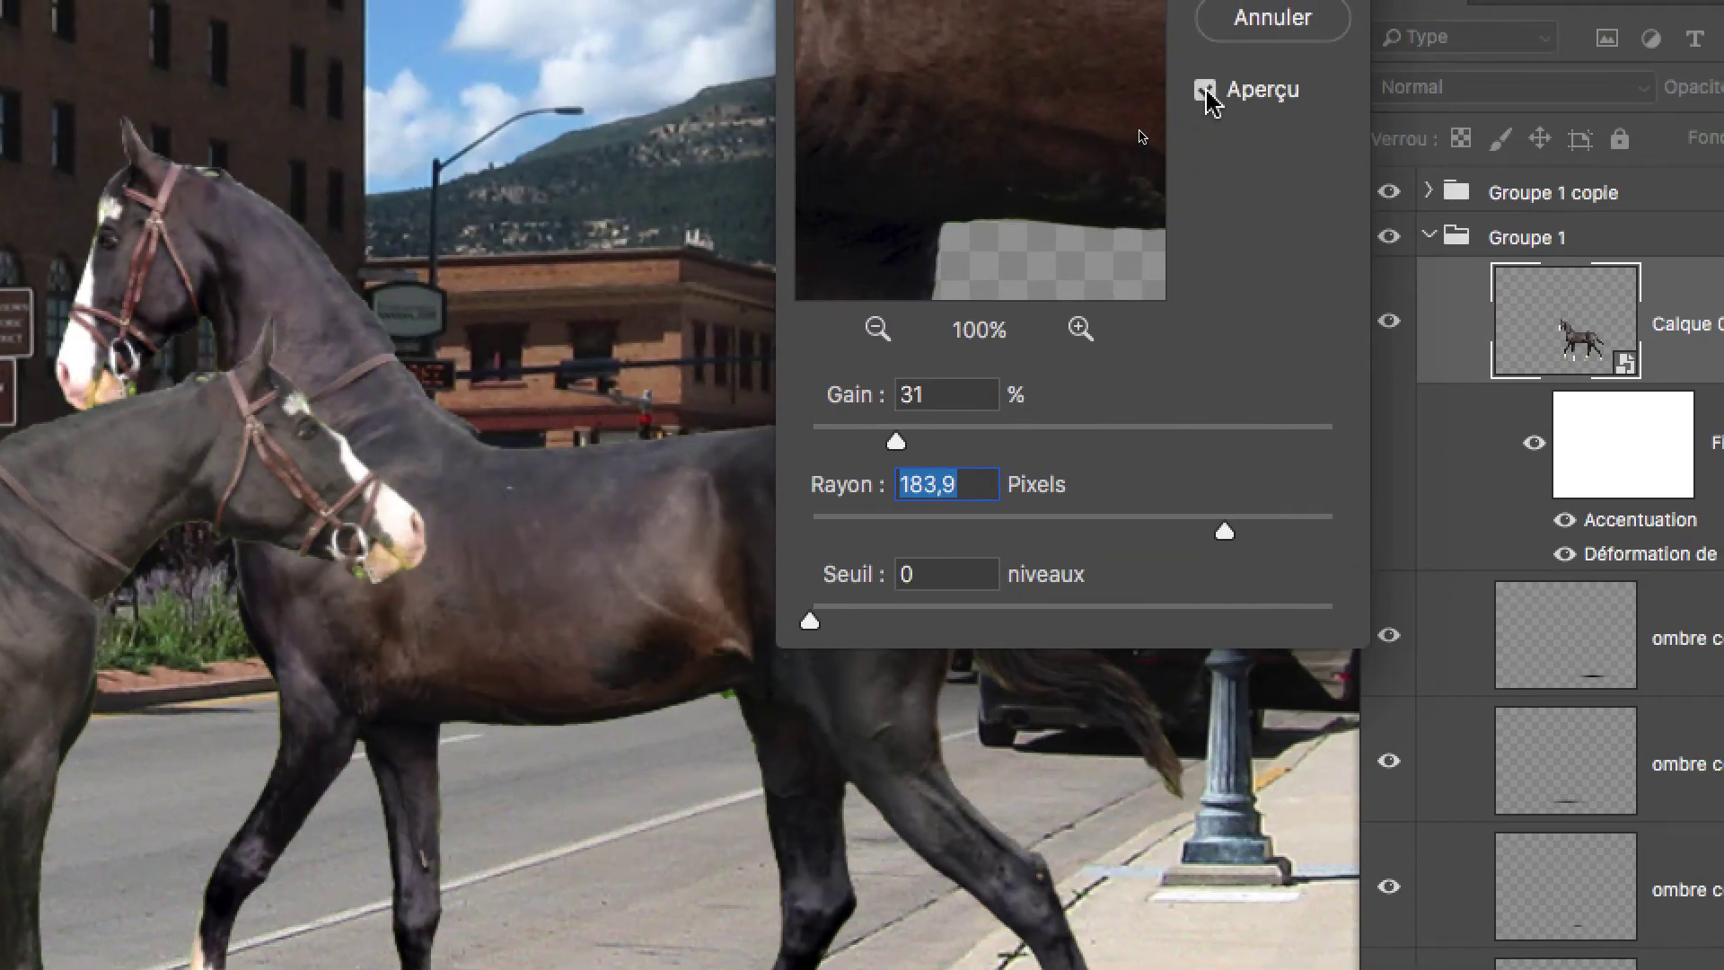
Compare the horse with the sharpening preview off and on, and apply the Accentuation filter
left_click(1206, 90)
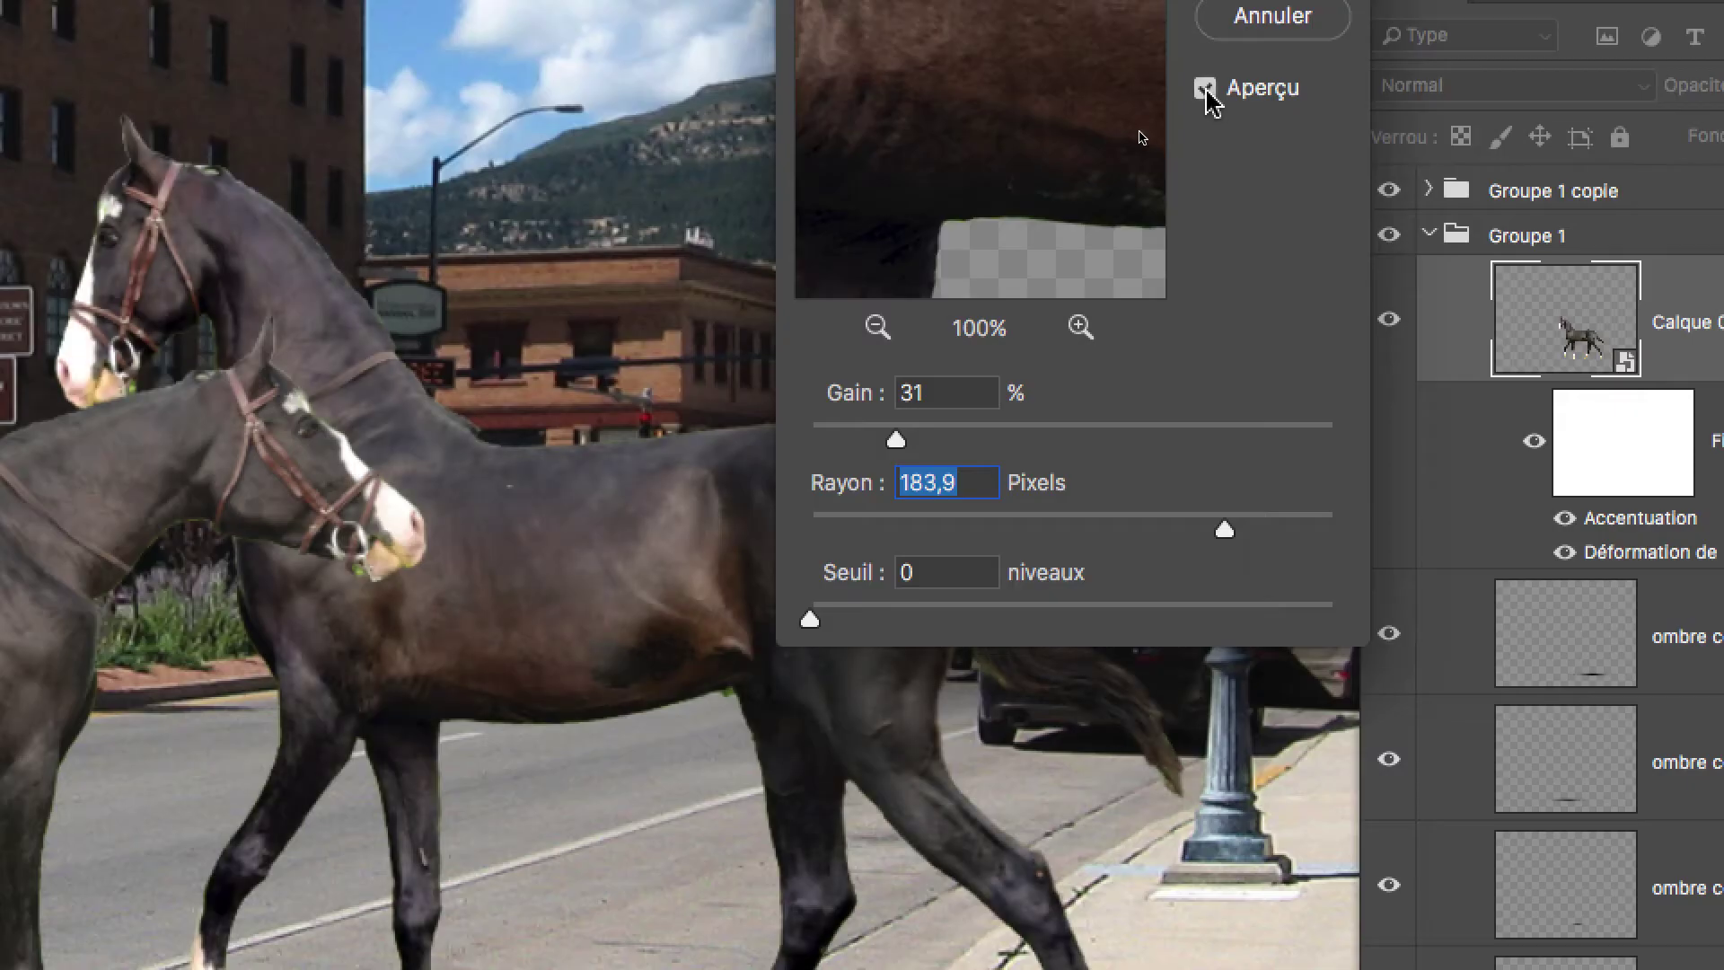
left_click(1206, 90)
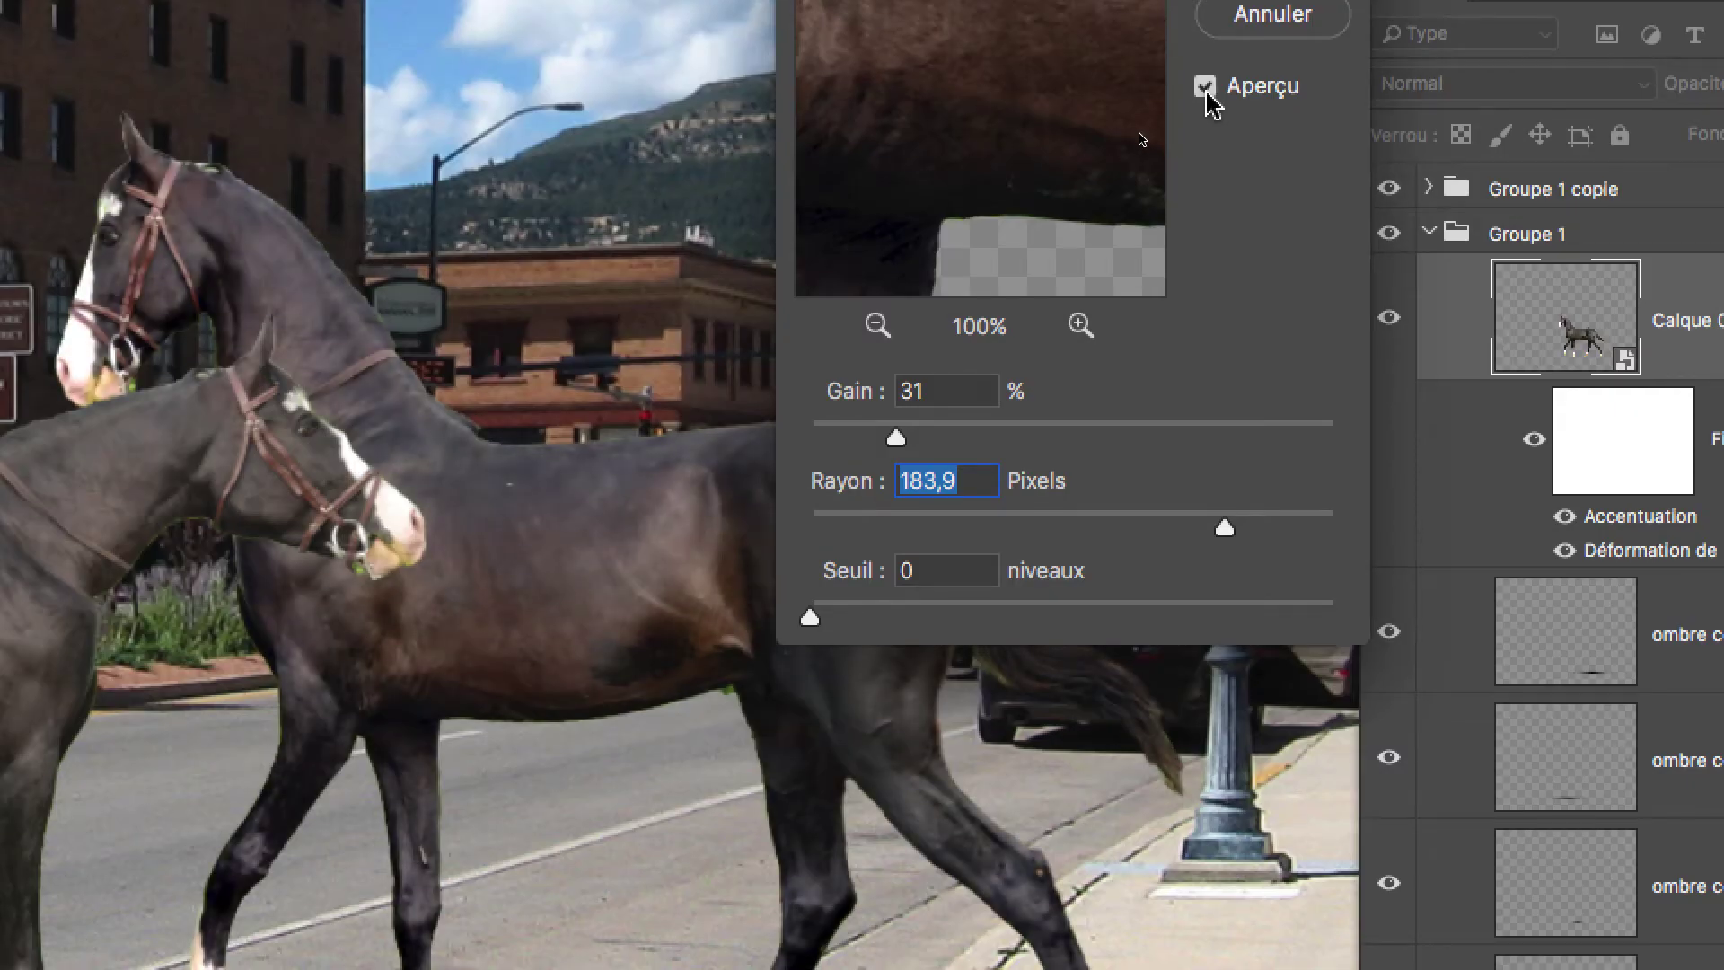
left_click(1206, 90)
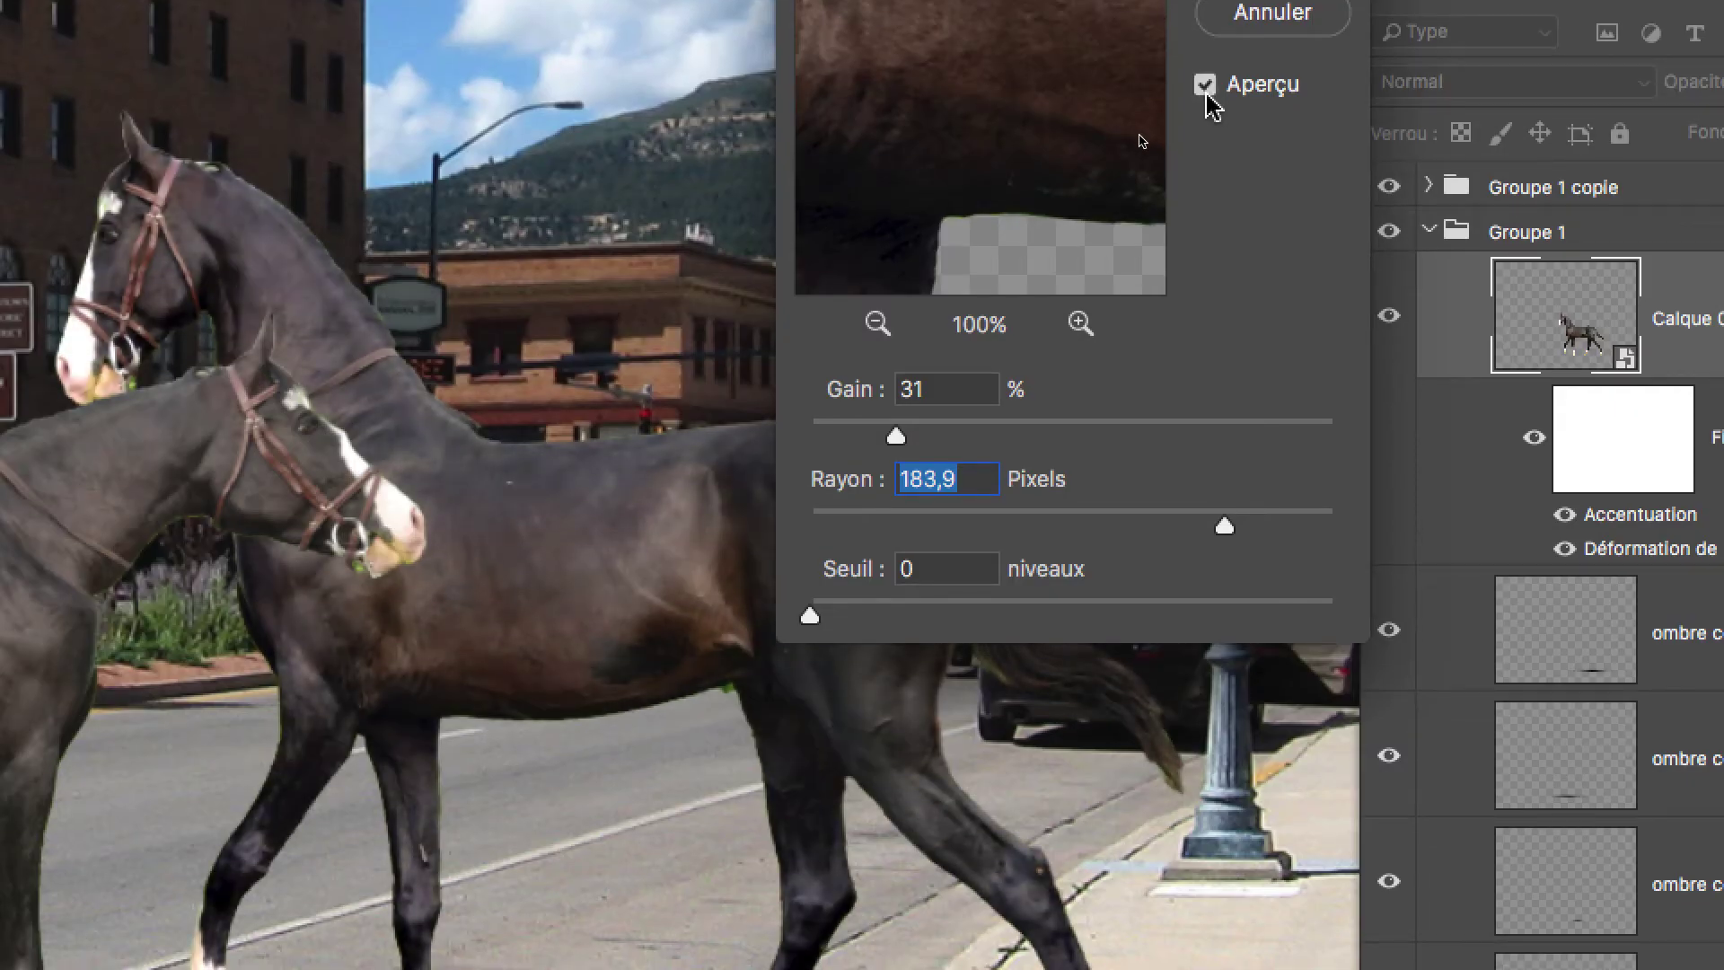
left_click(1206, 90)
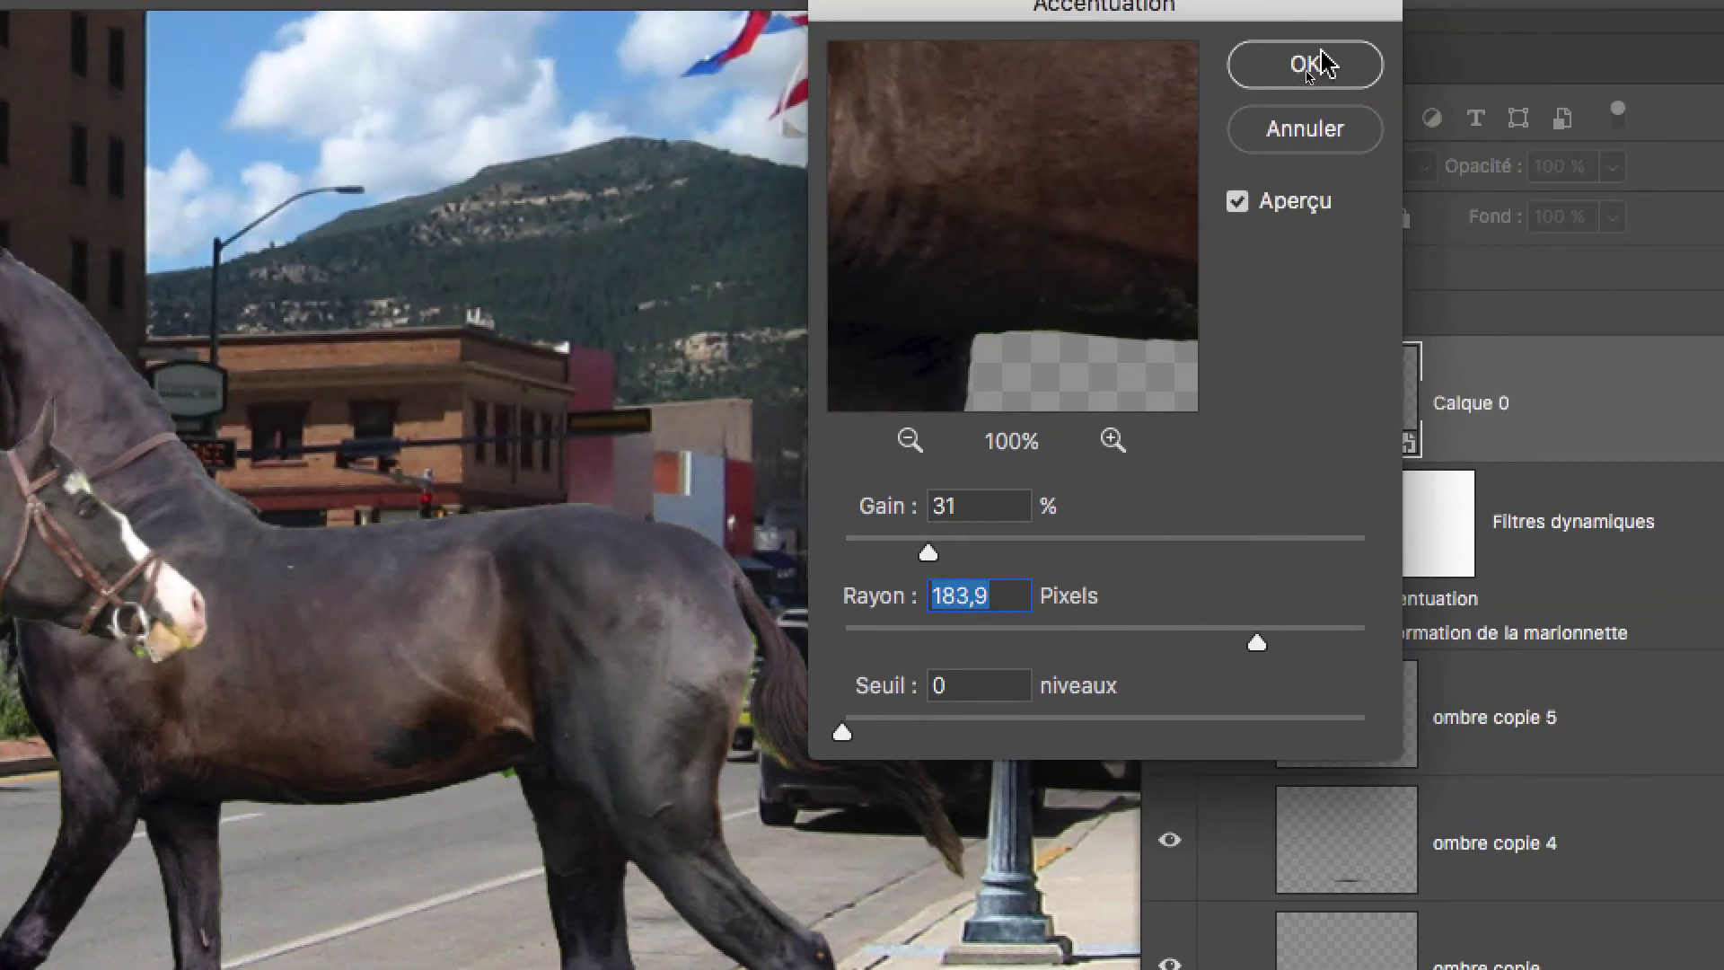
left_click(1311, 63)
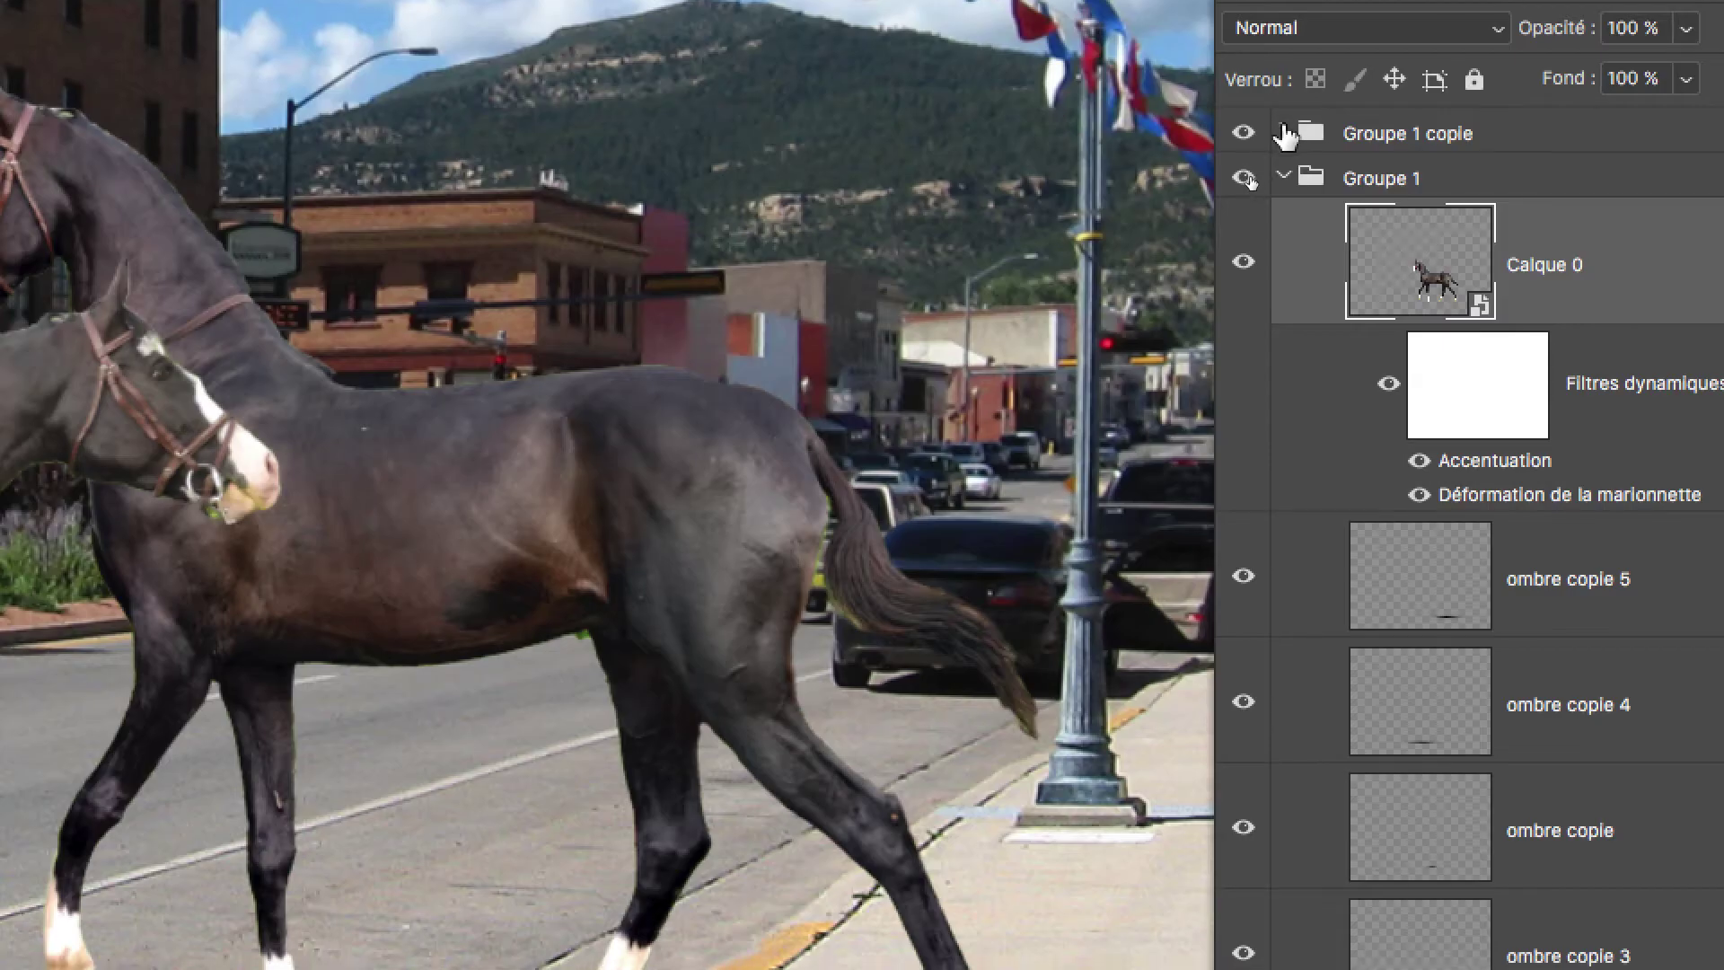
Expand Groupe 1 copie and try copying the Accentuation smart filter from Groupe 1's horse layer onto its Calque 0, undoing each copy
left_click(1284, 139)
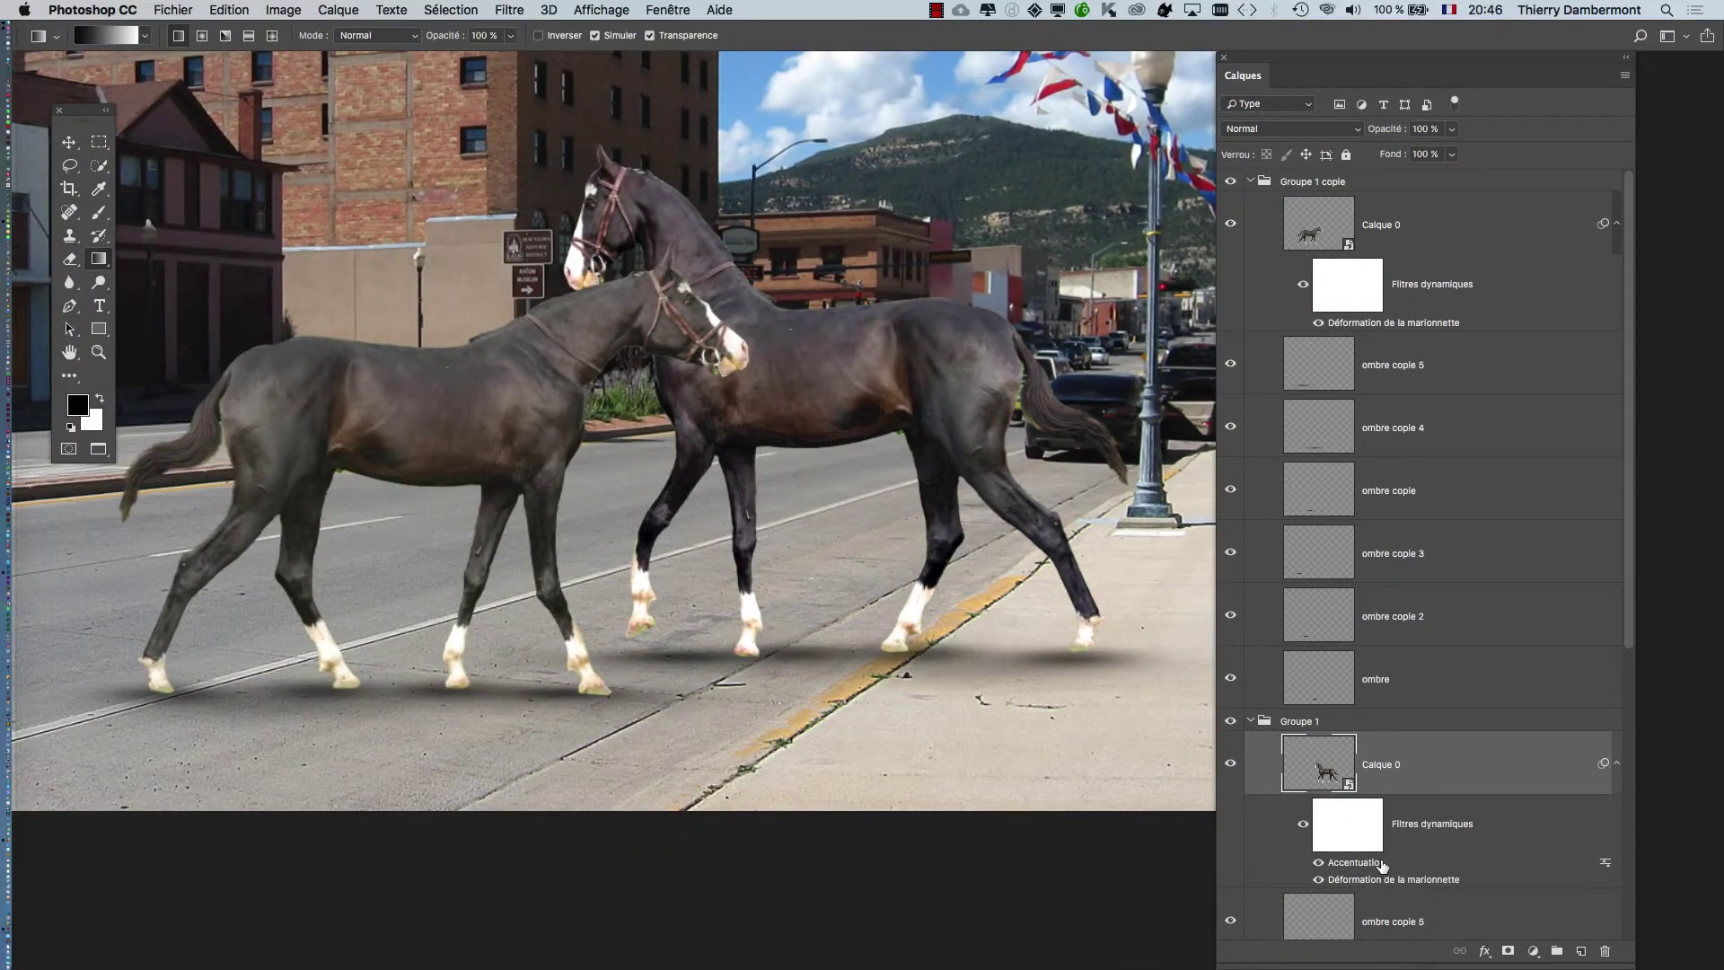
left_click_drag(1387, 844, 1422, 236)
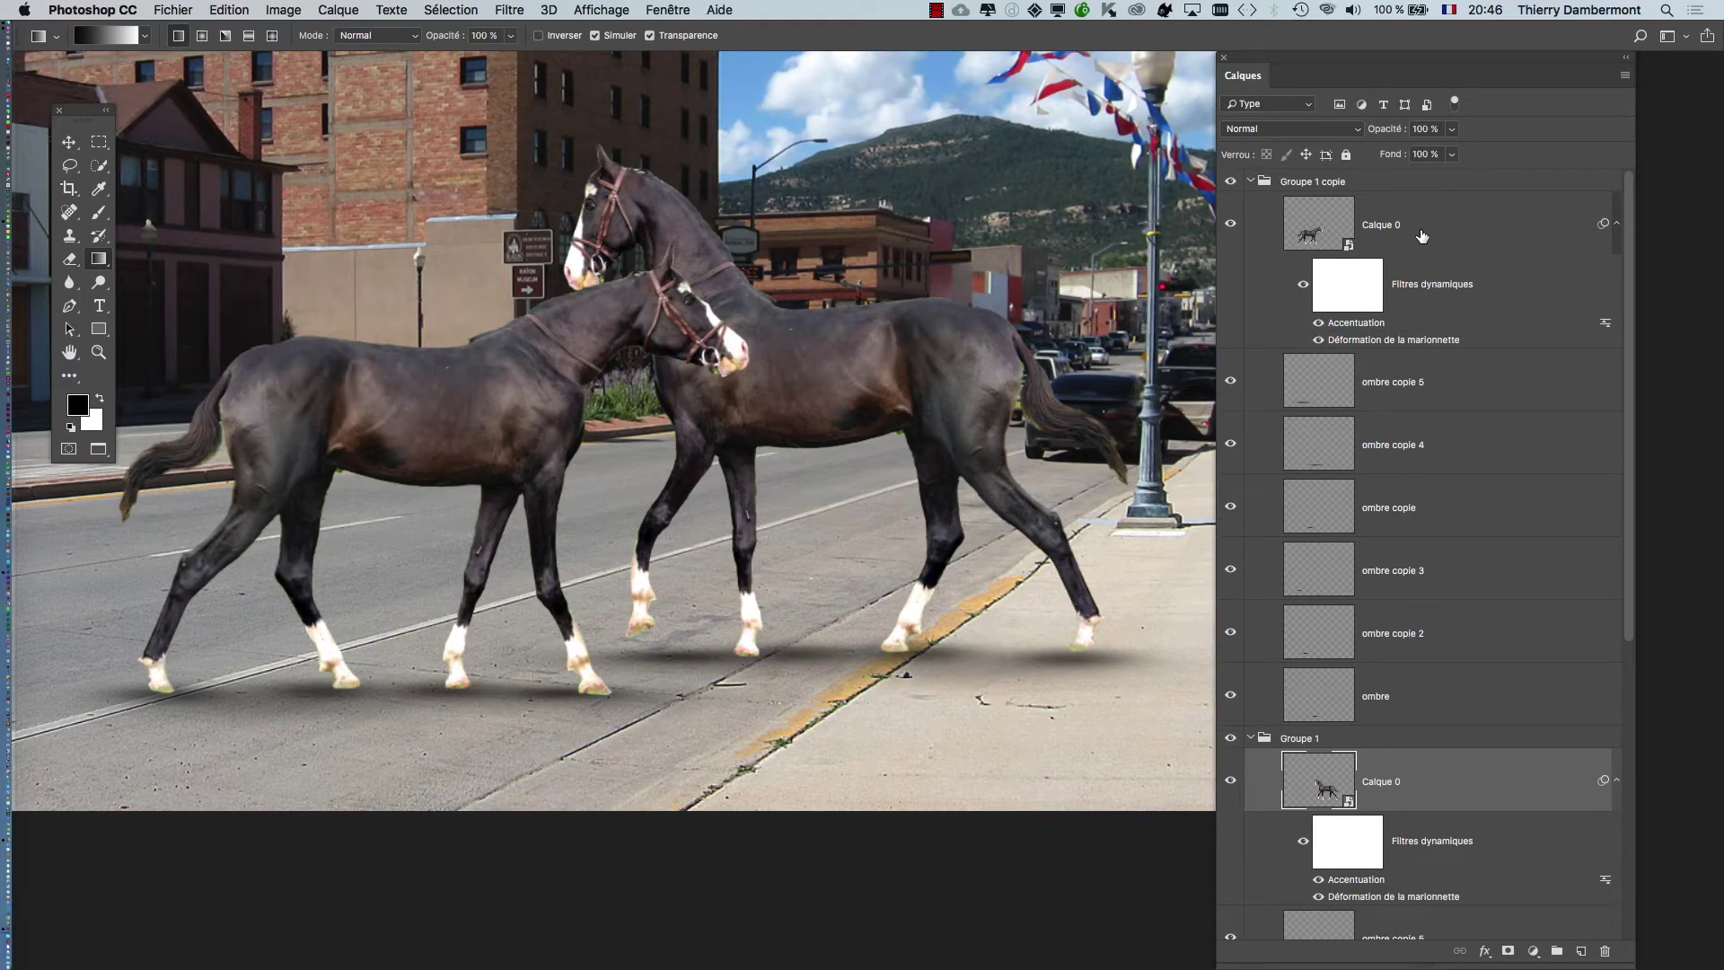
key("super+z")
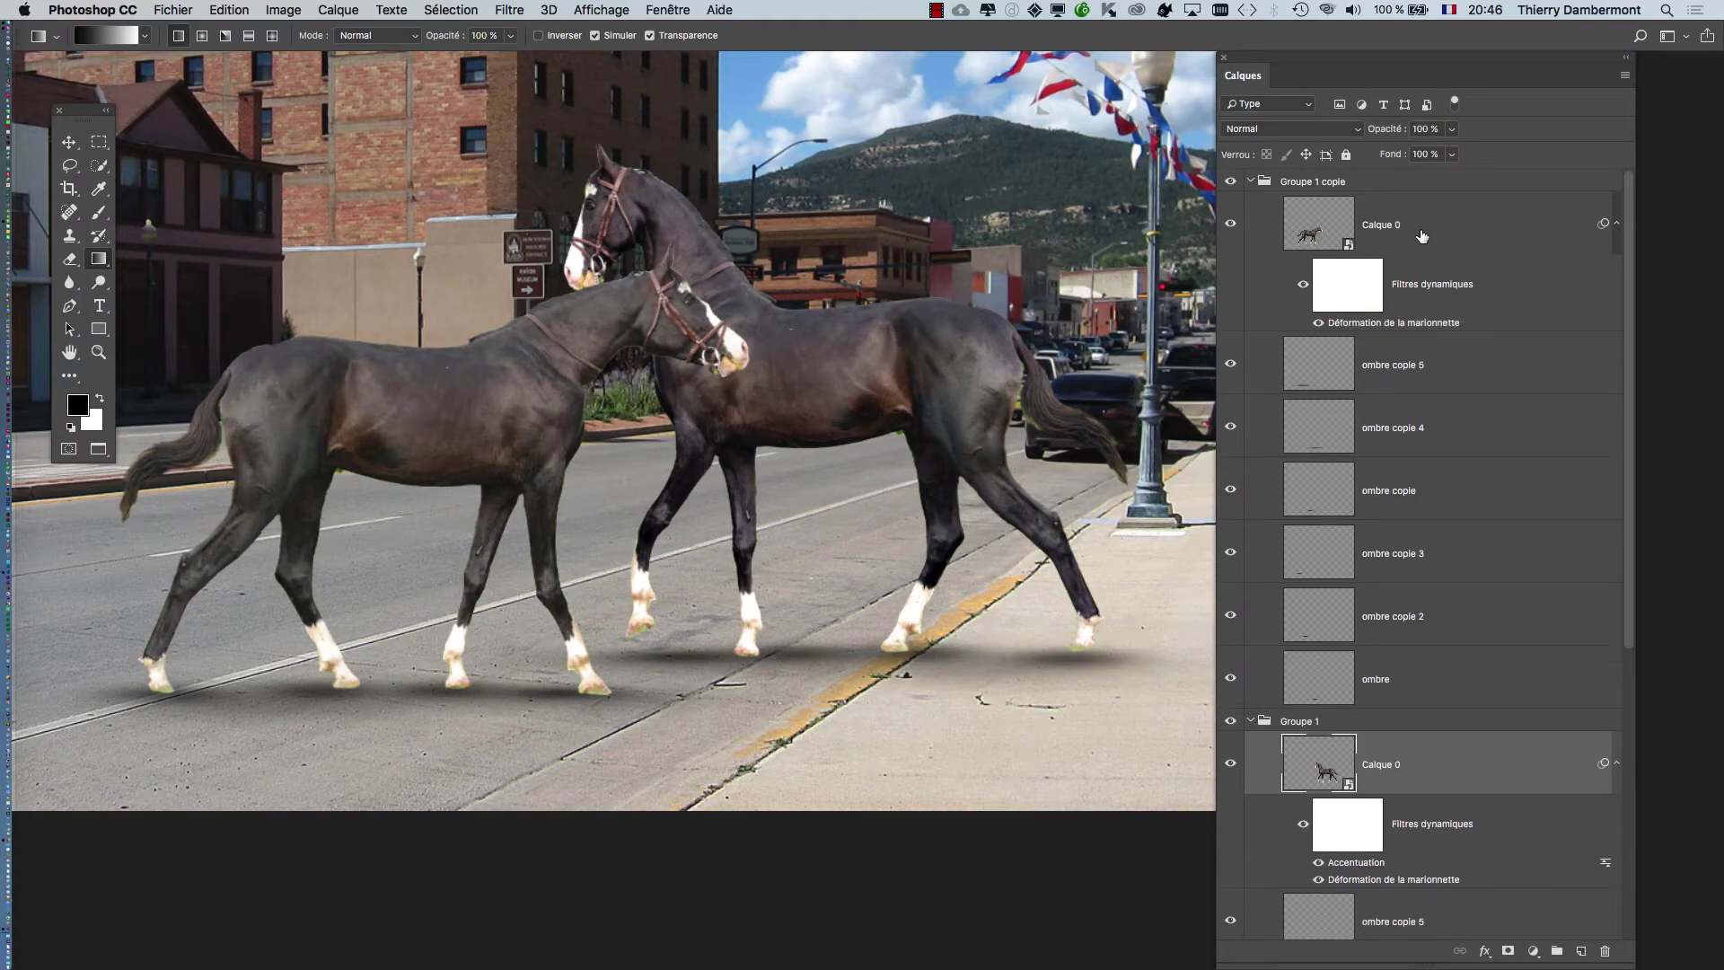
left_click(1250, 181)
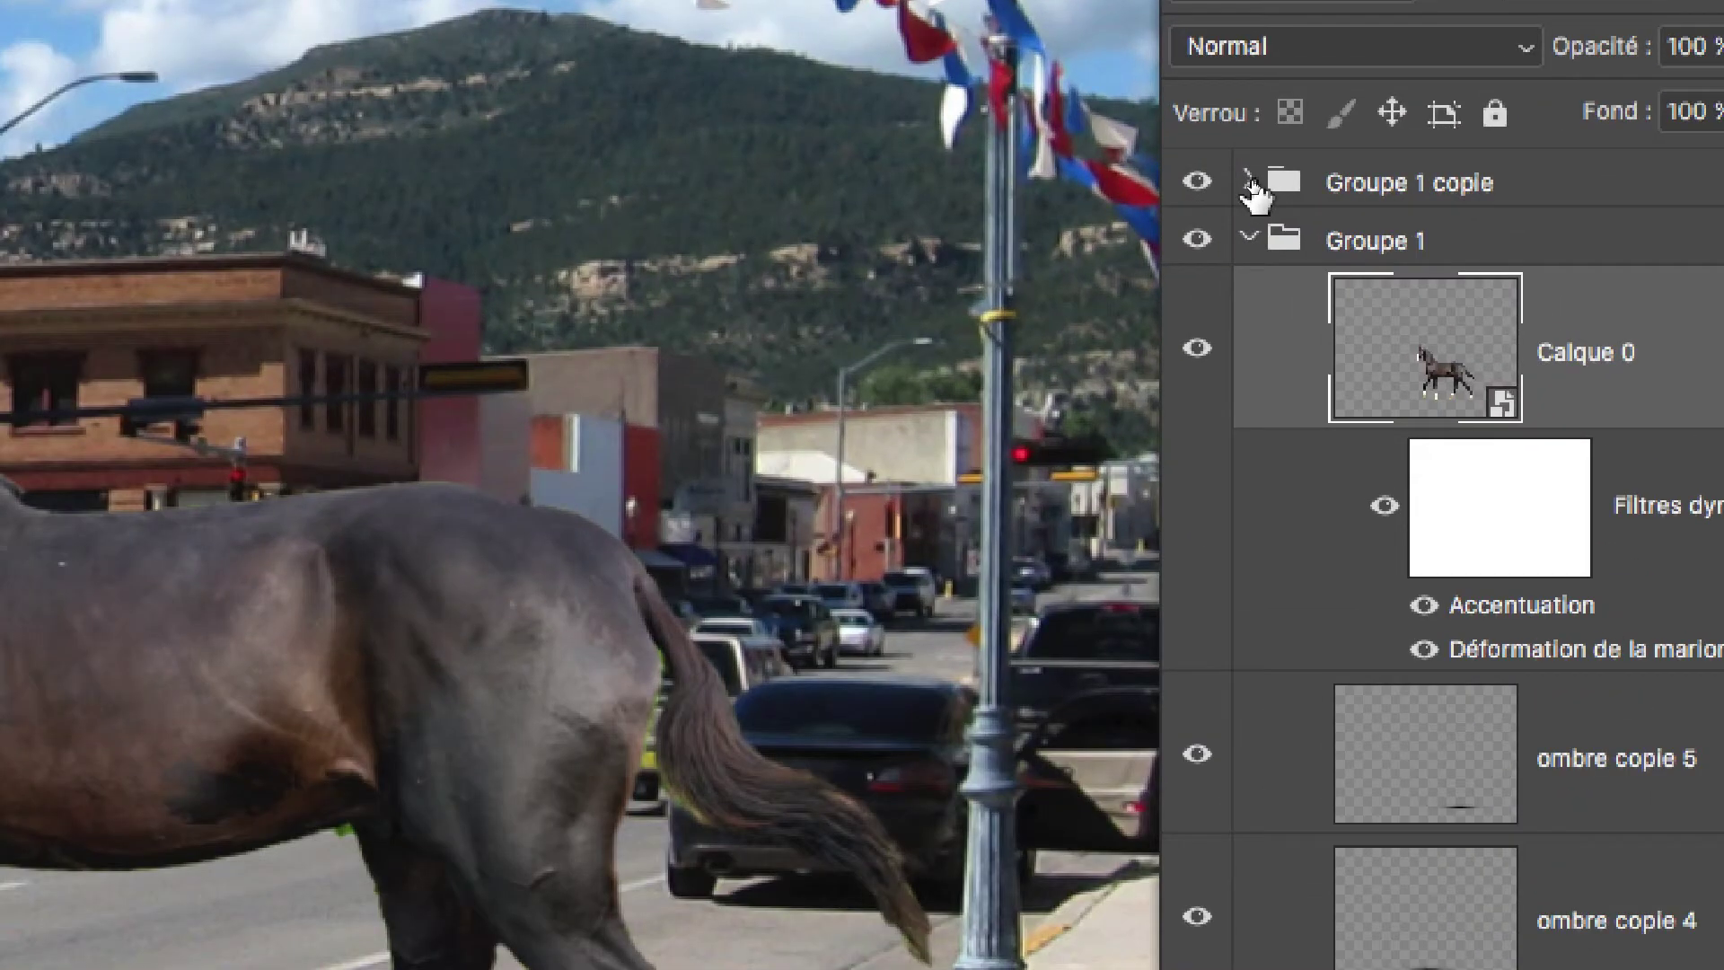
left_click(1249, 181)
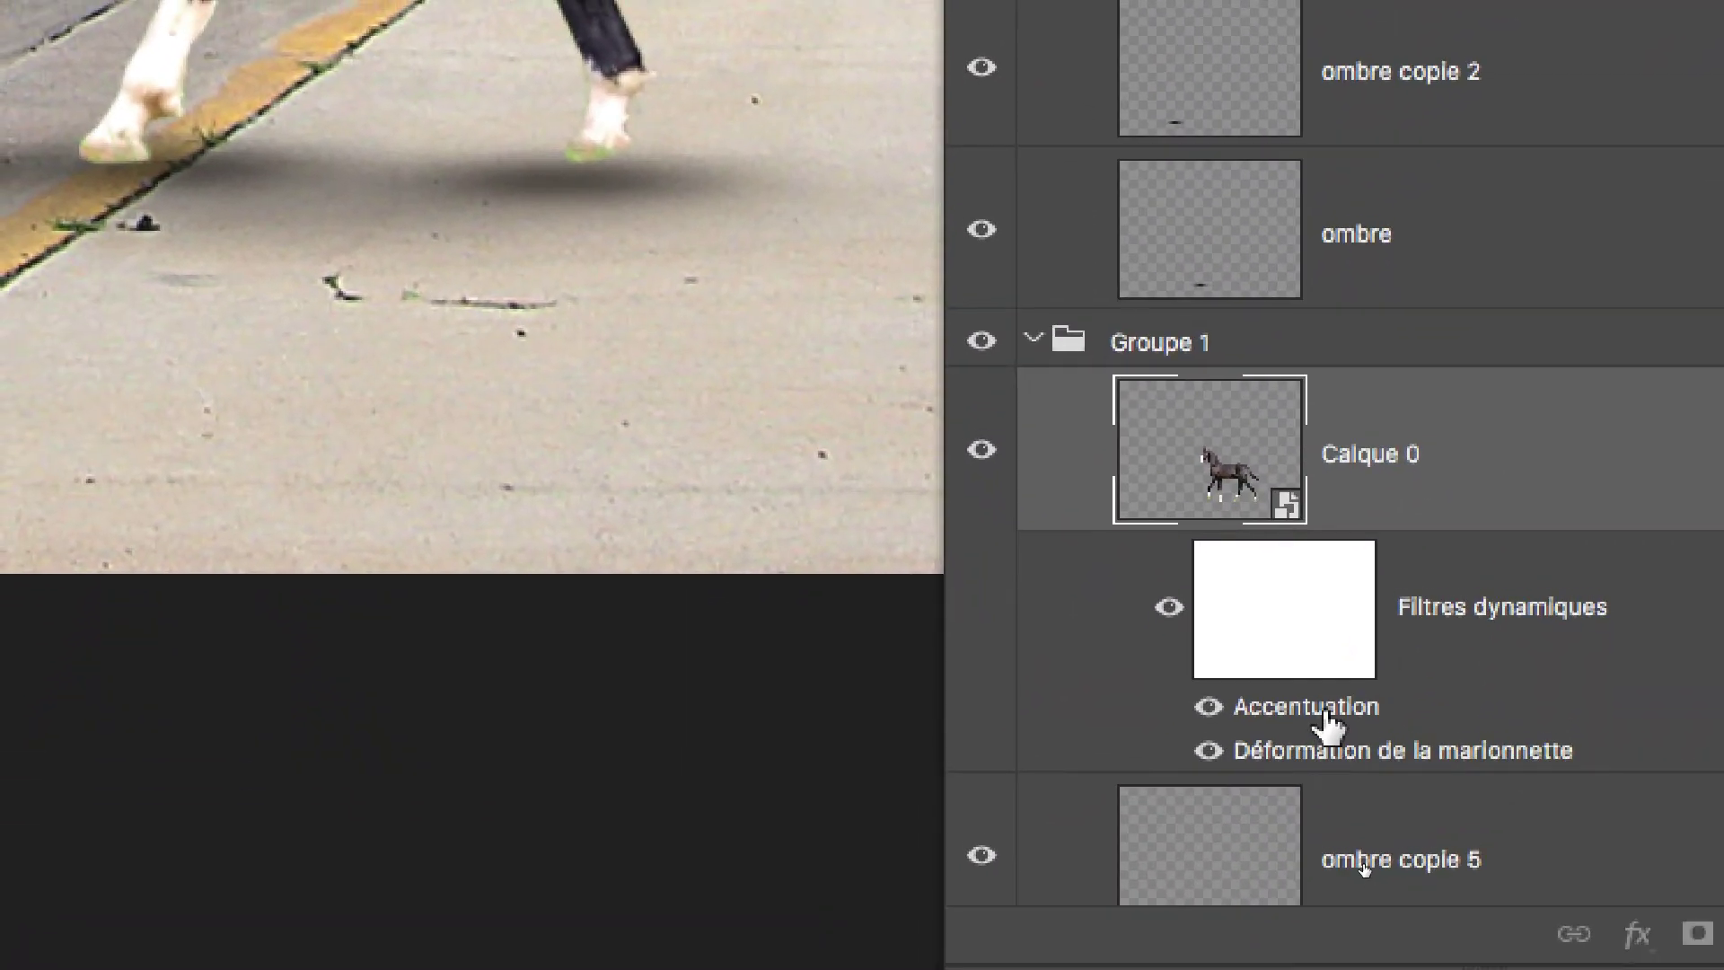
left_click_drag(1327, 711, 1264, 197)
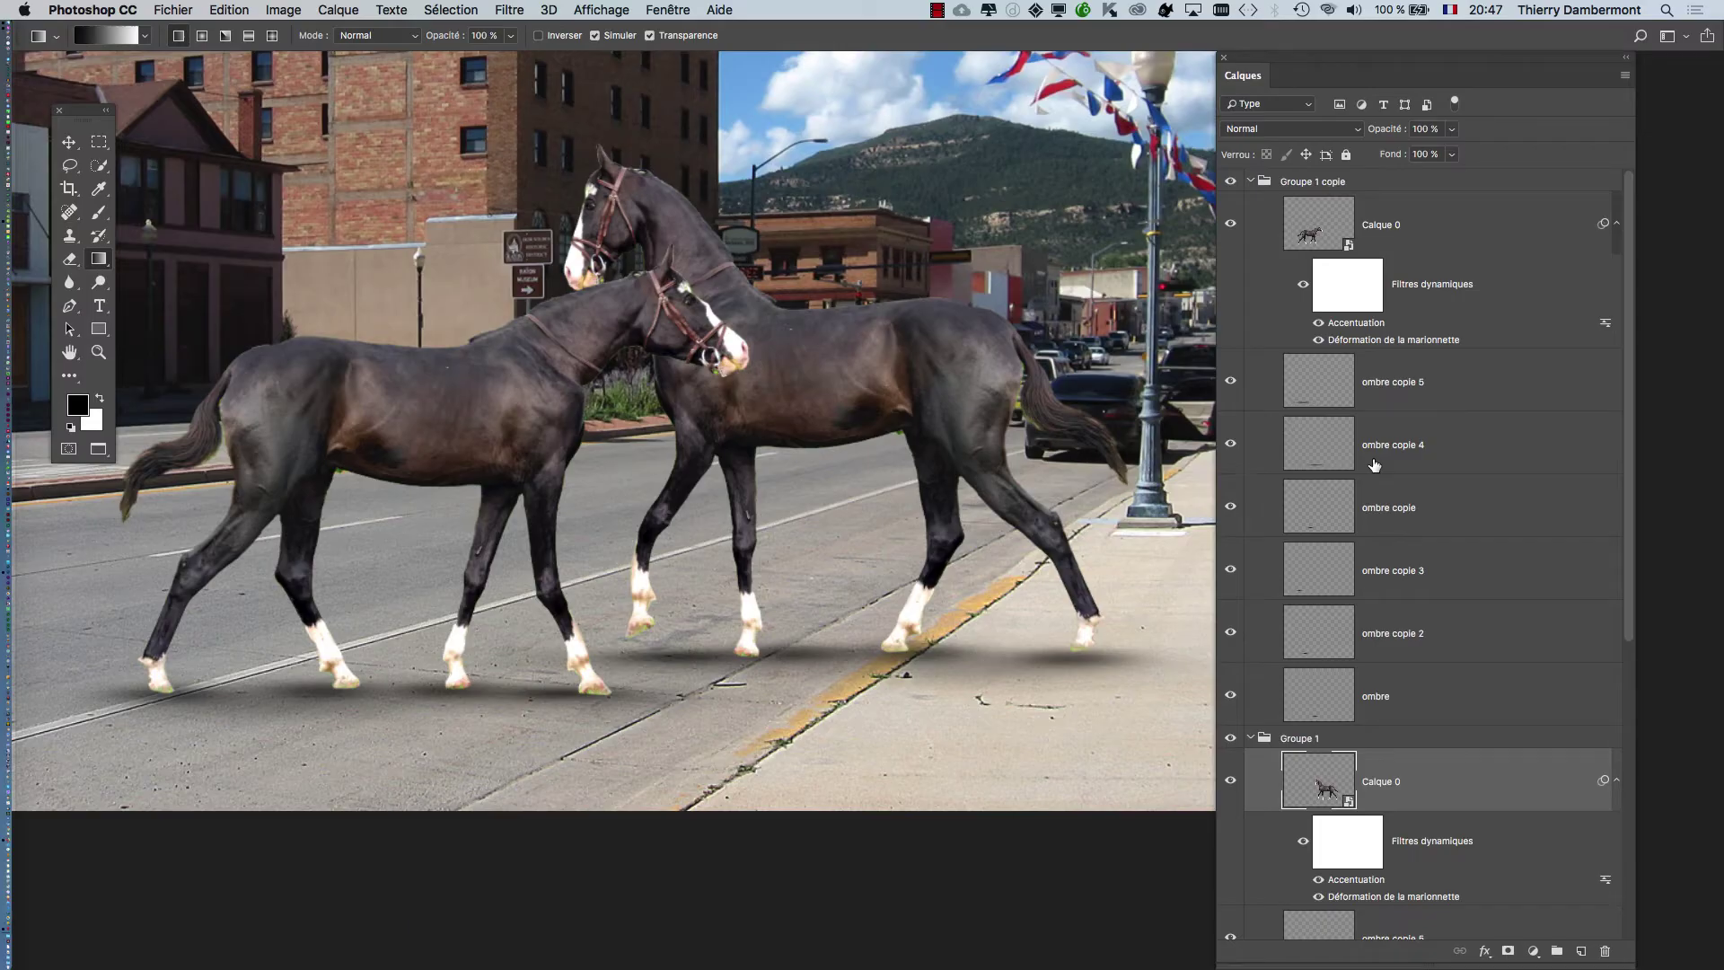
key("super+z")
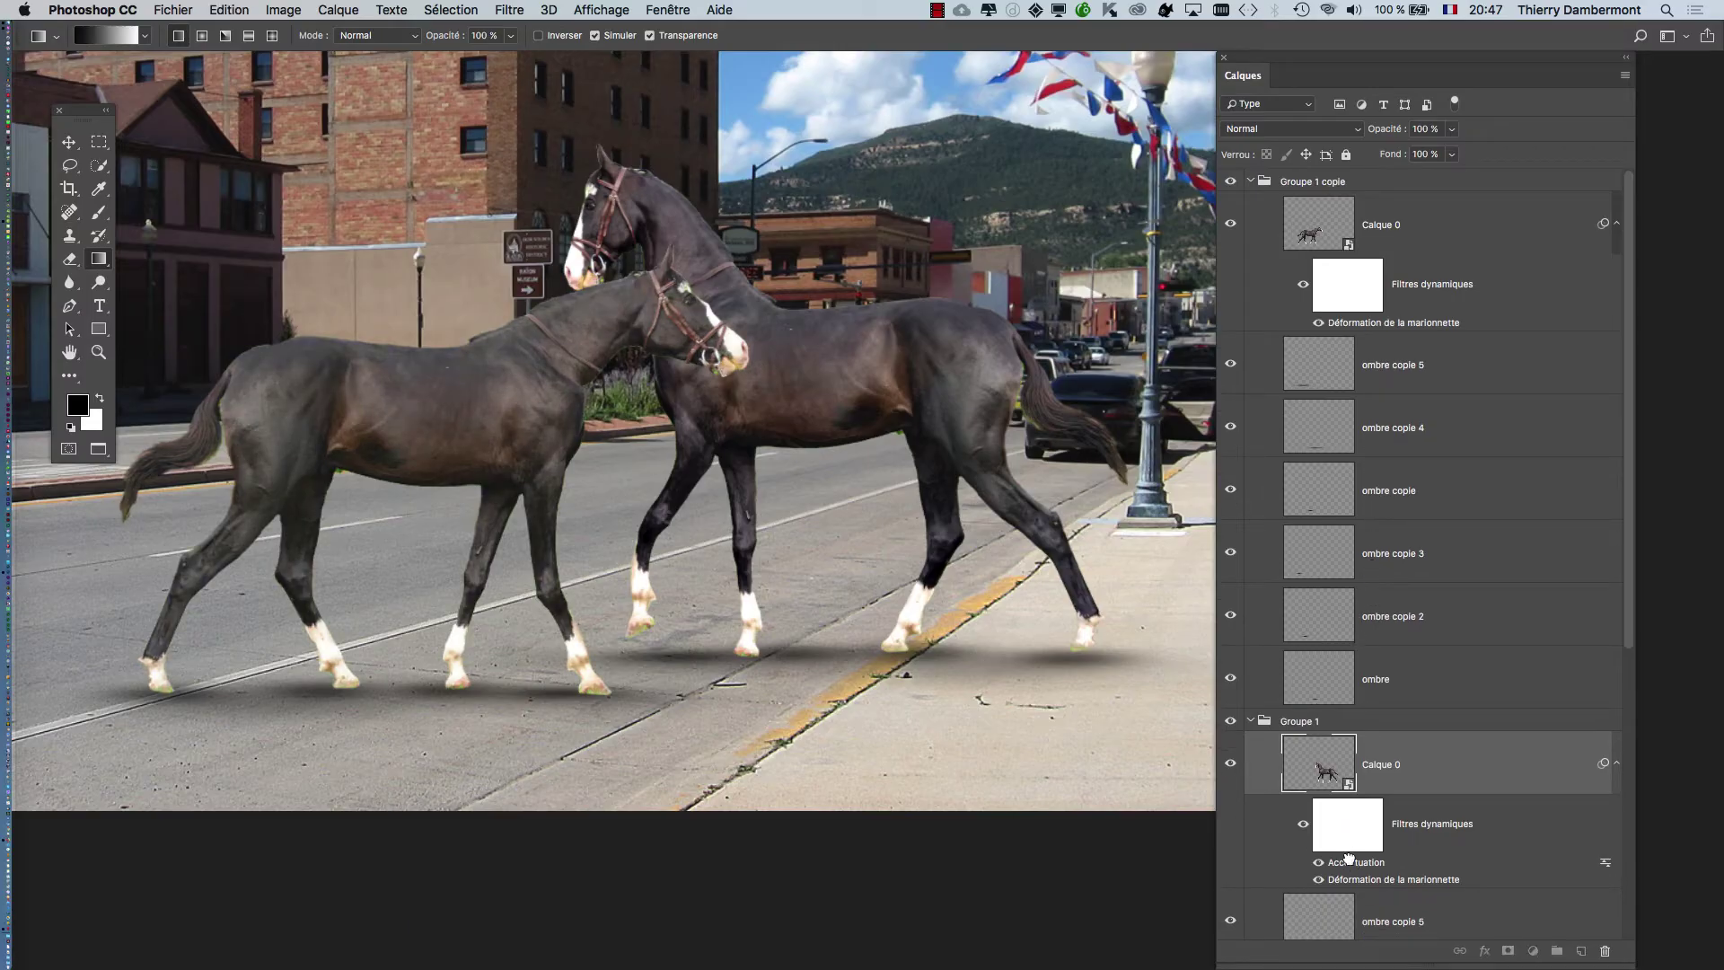
Try moving the Accentuation smart filter from Groupe 1's horse layer to the one in Groupe 1 copie, and return it to Groupe 1
left_click_drag(1350, 862, 1326, 215)
scroll(660, 372, "up", 3)
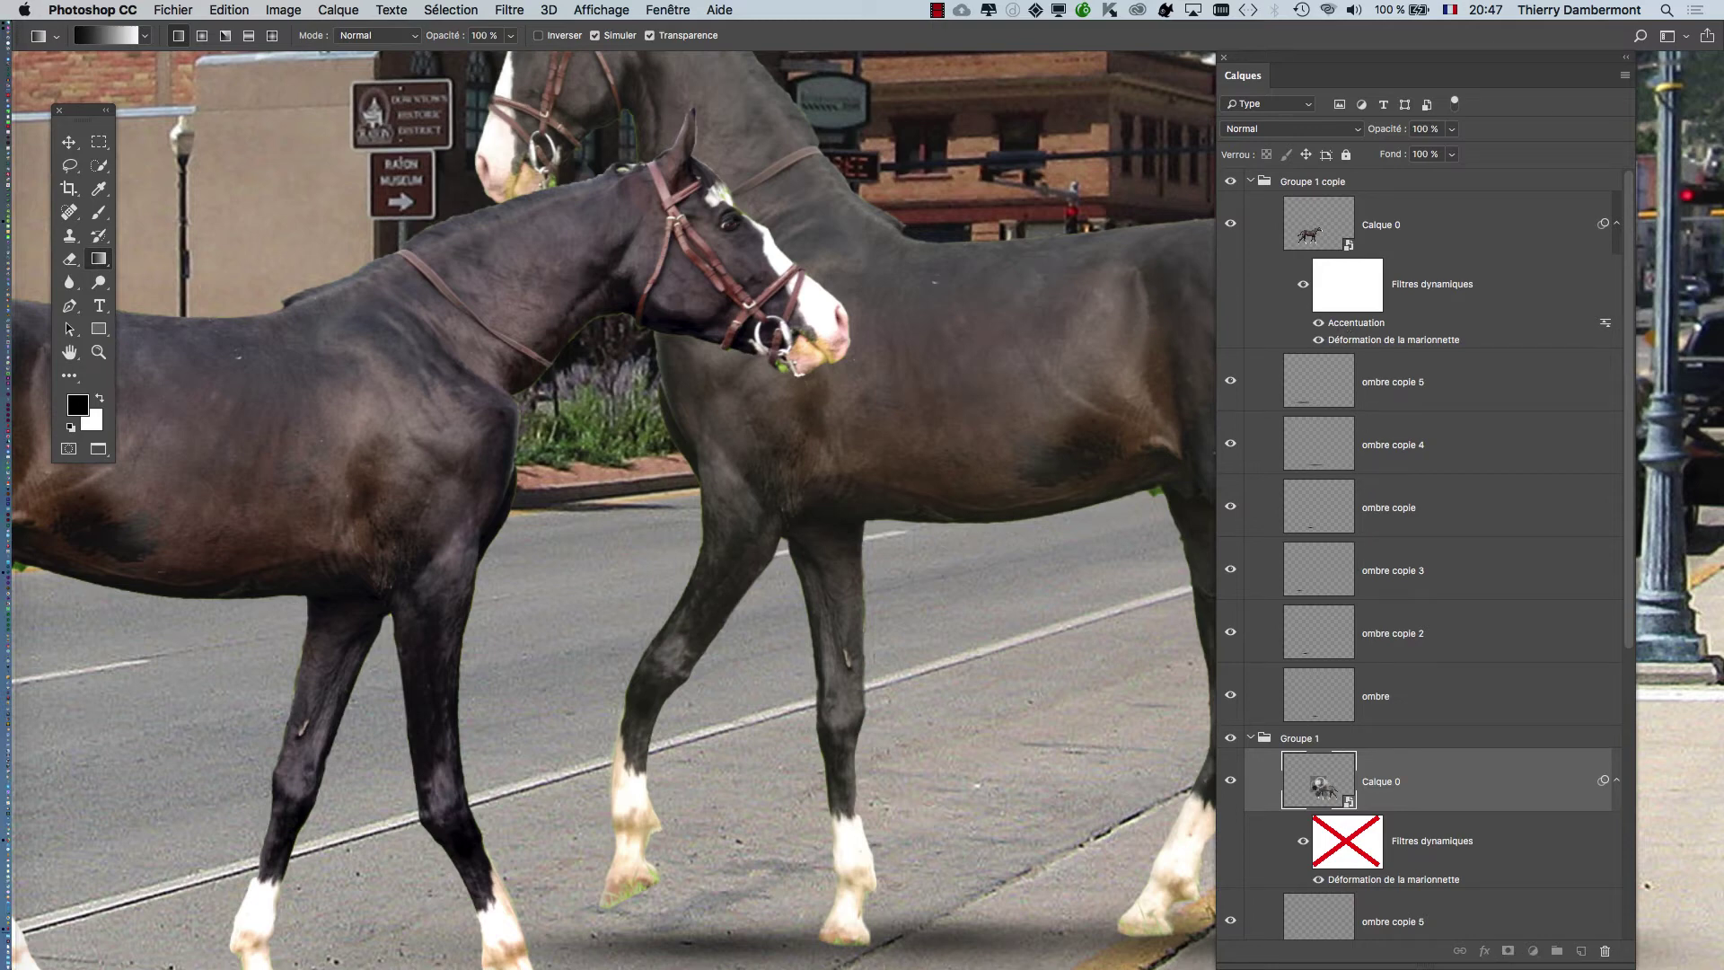
key("super+z")
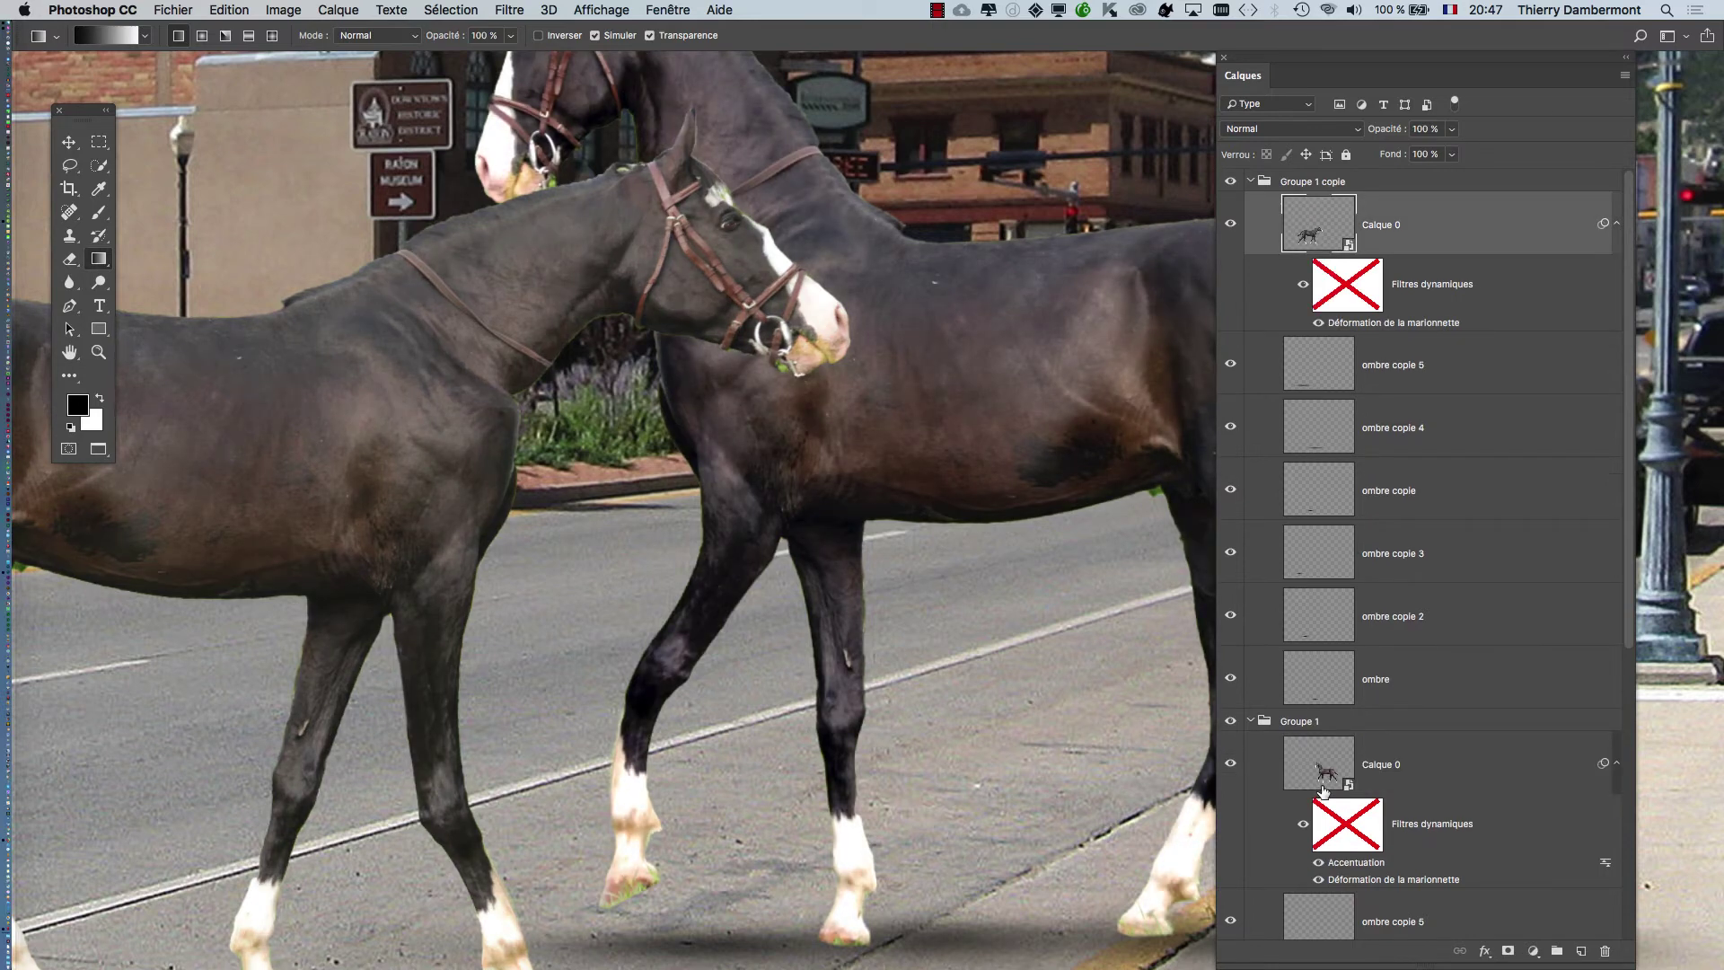
left_click_drag(1337, 863, 1325, 240)
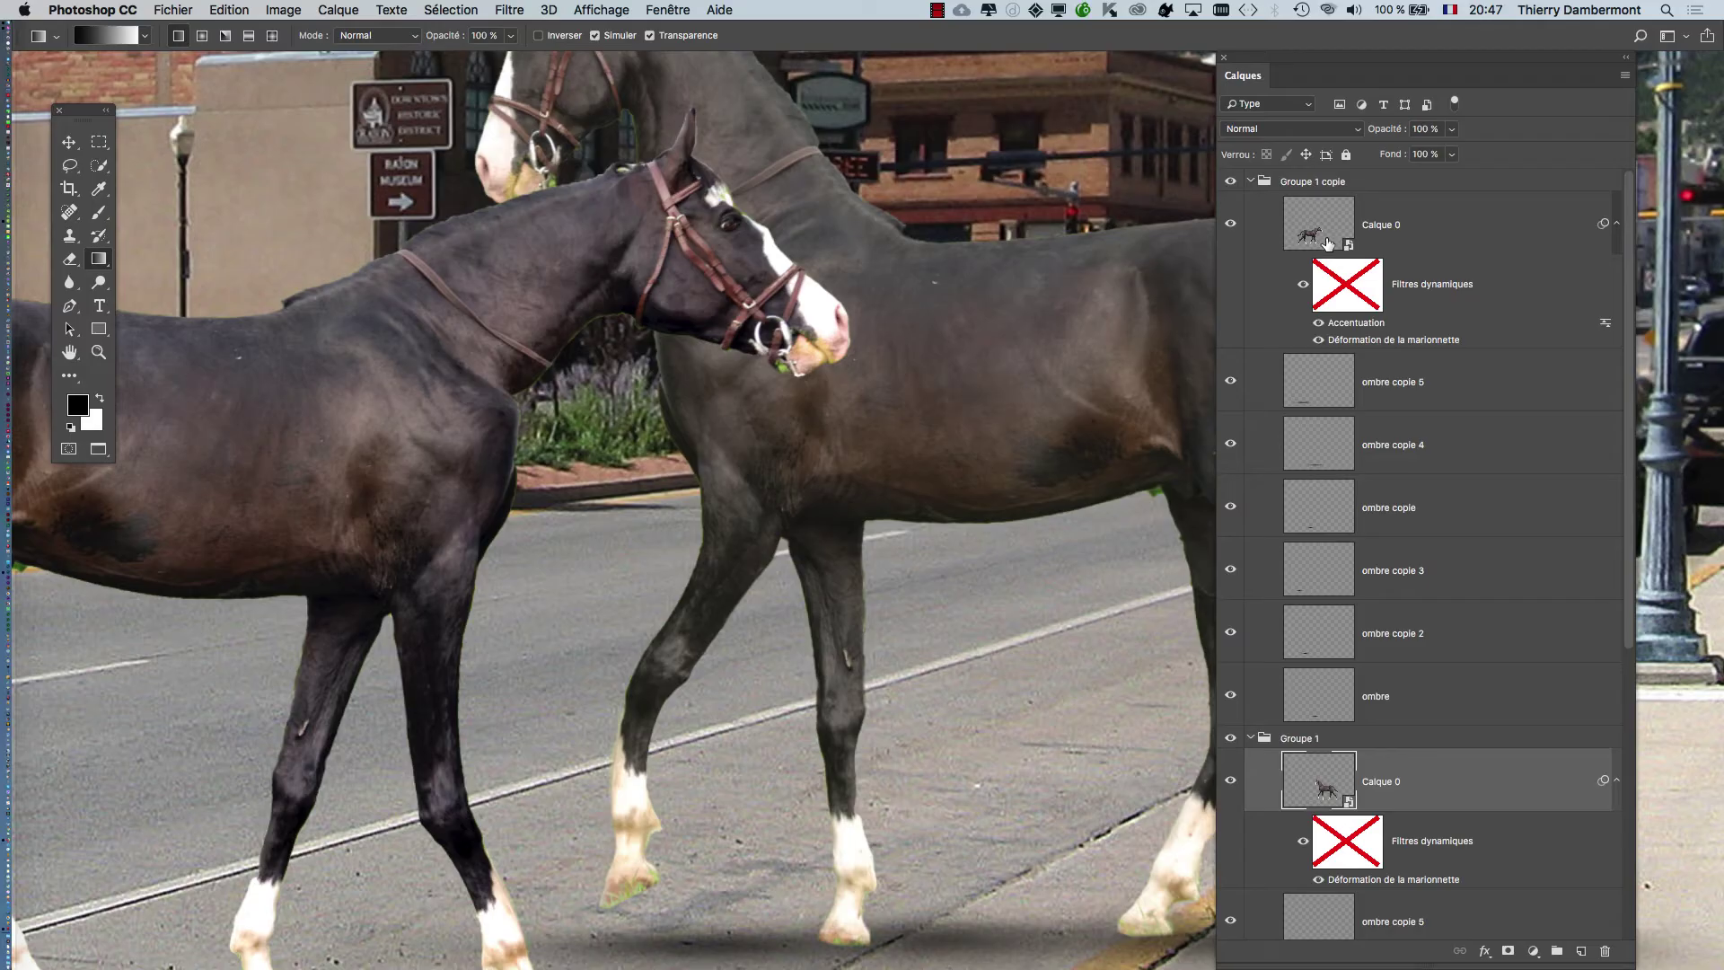
left_click_drag(1337, 331, 1315, 791)
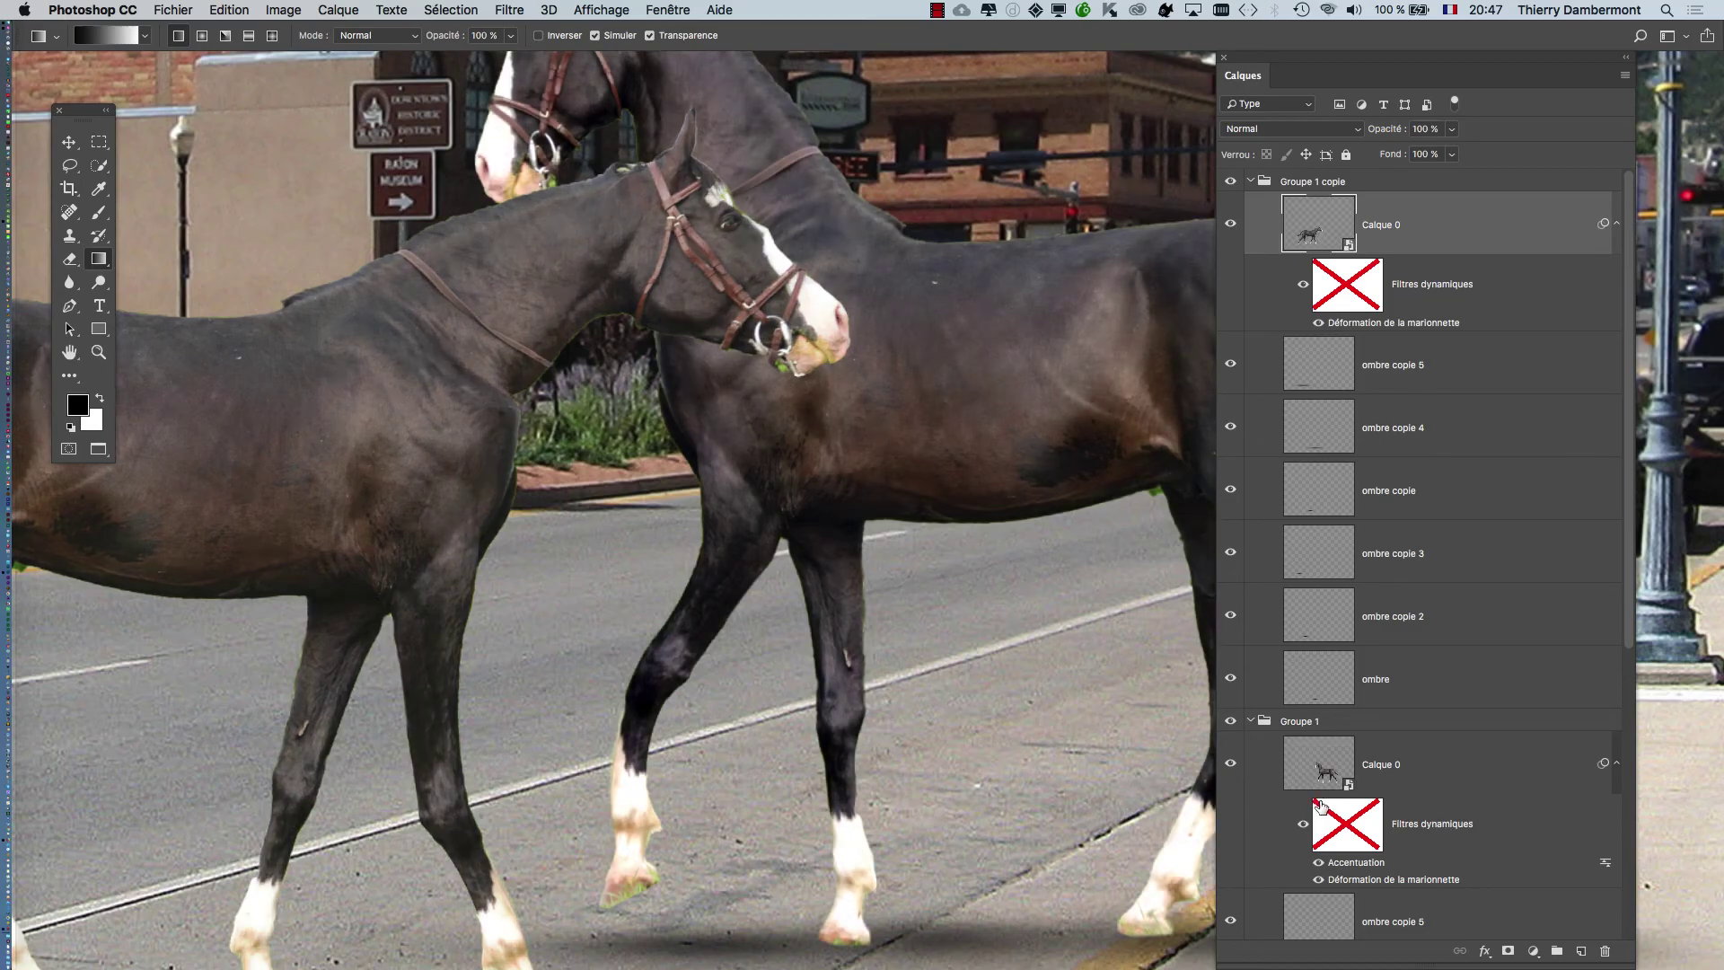
Copy the Accentuation smart filter from Groupe 1's horse layer onto Calque 0 in Groupe 1 copie and check both horses in the scene
left_click_drag(1349, 866, 1342, 232)
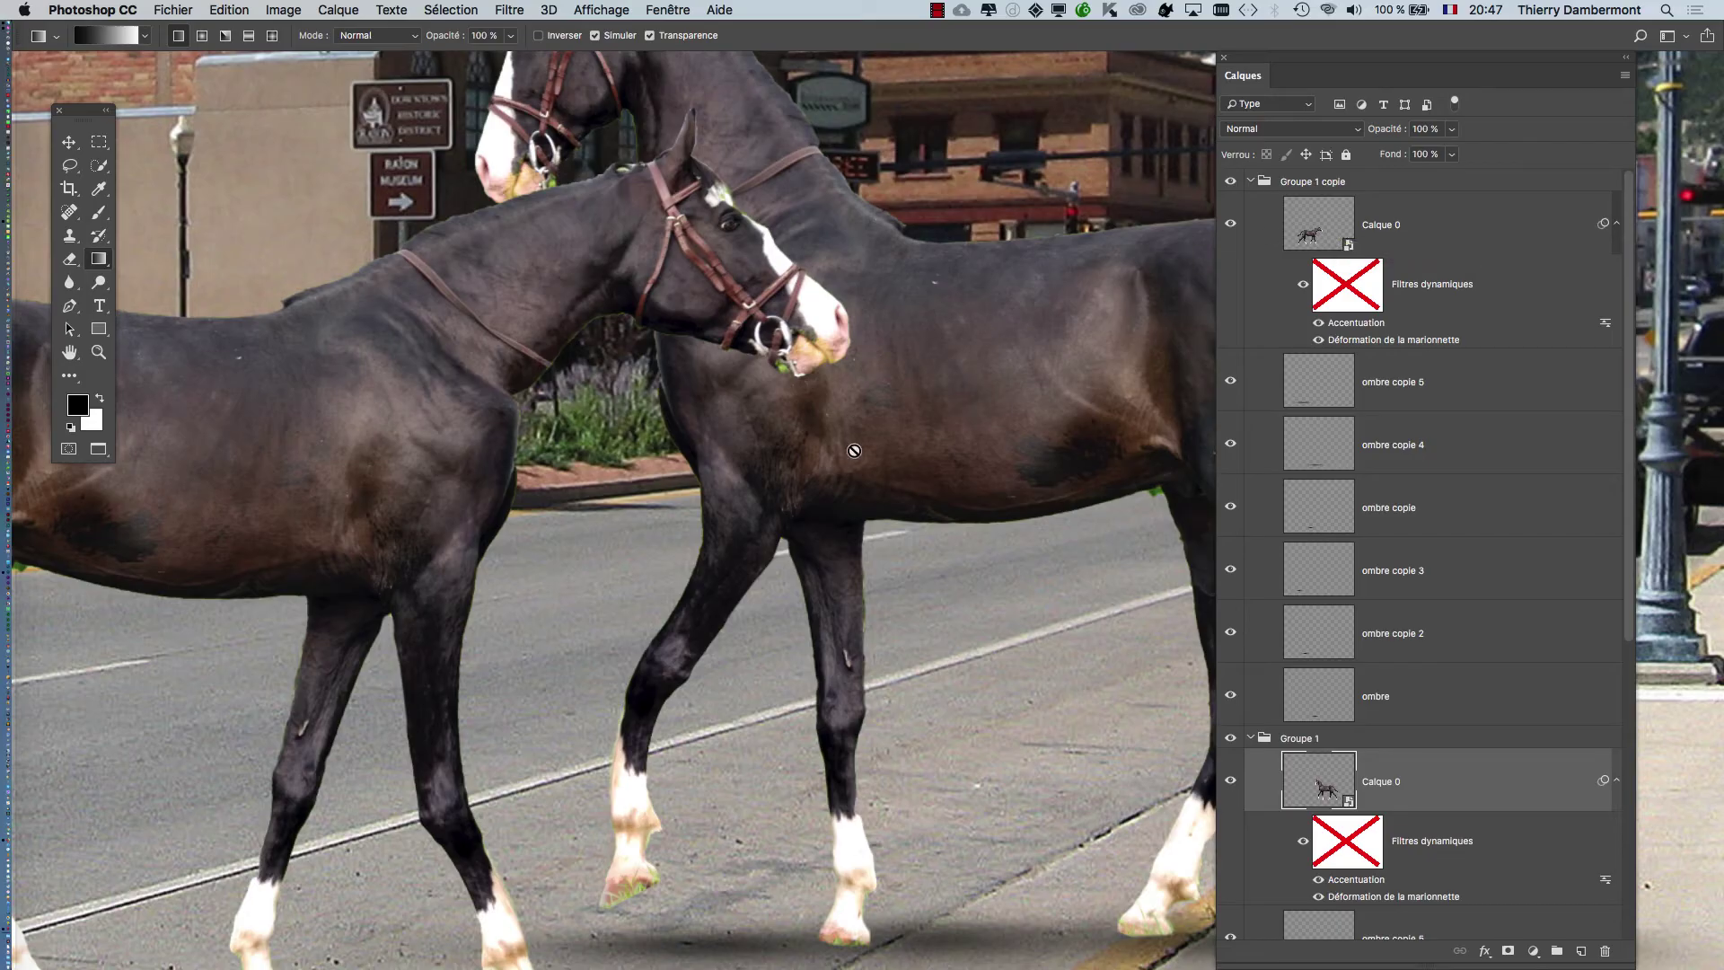
scroll(811, 455, "down", 3)
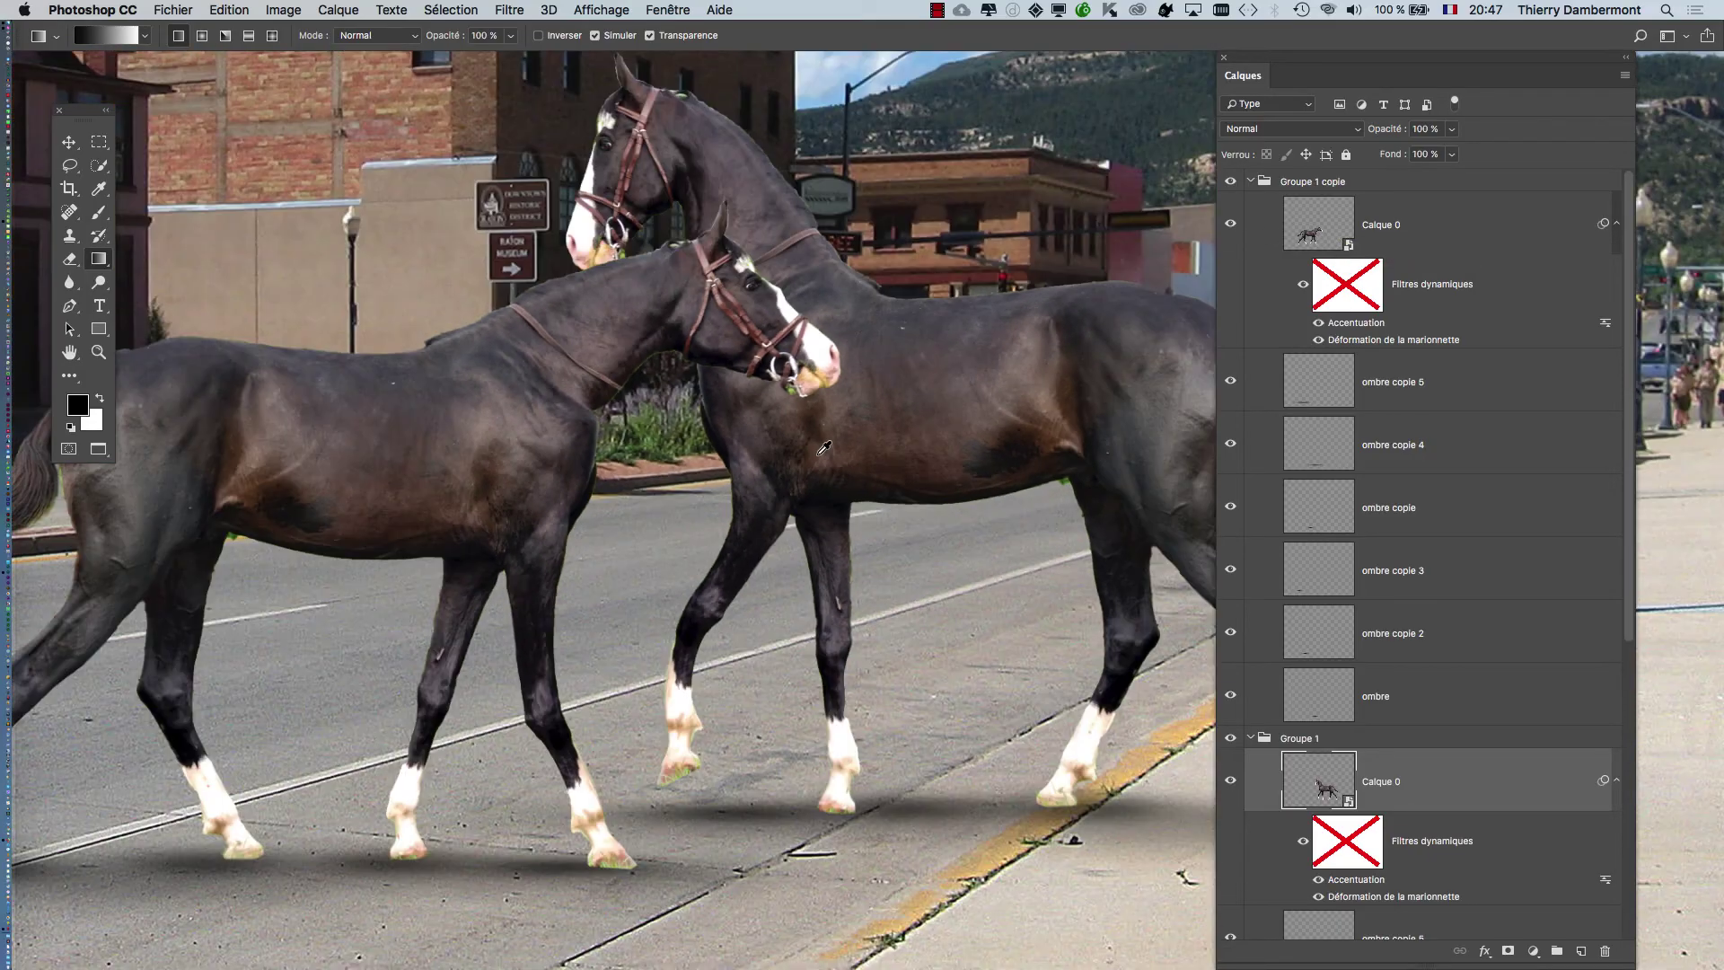
scroll(824, 448, "down", 5)
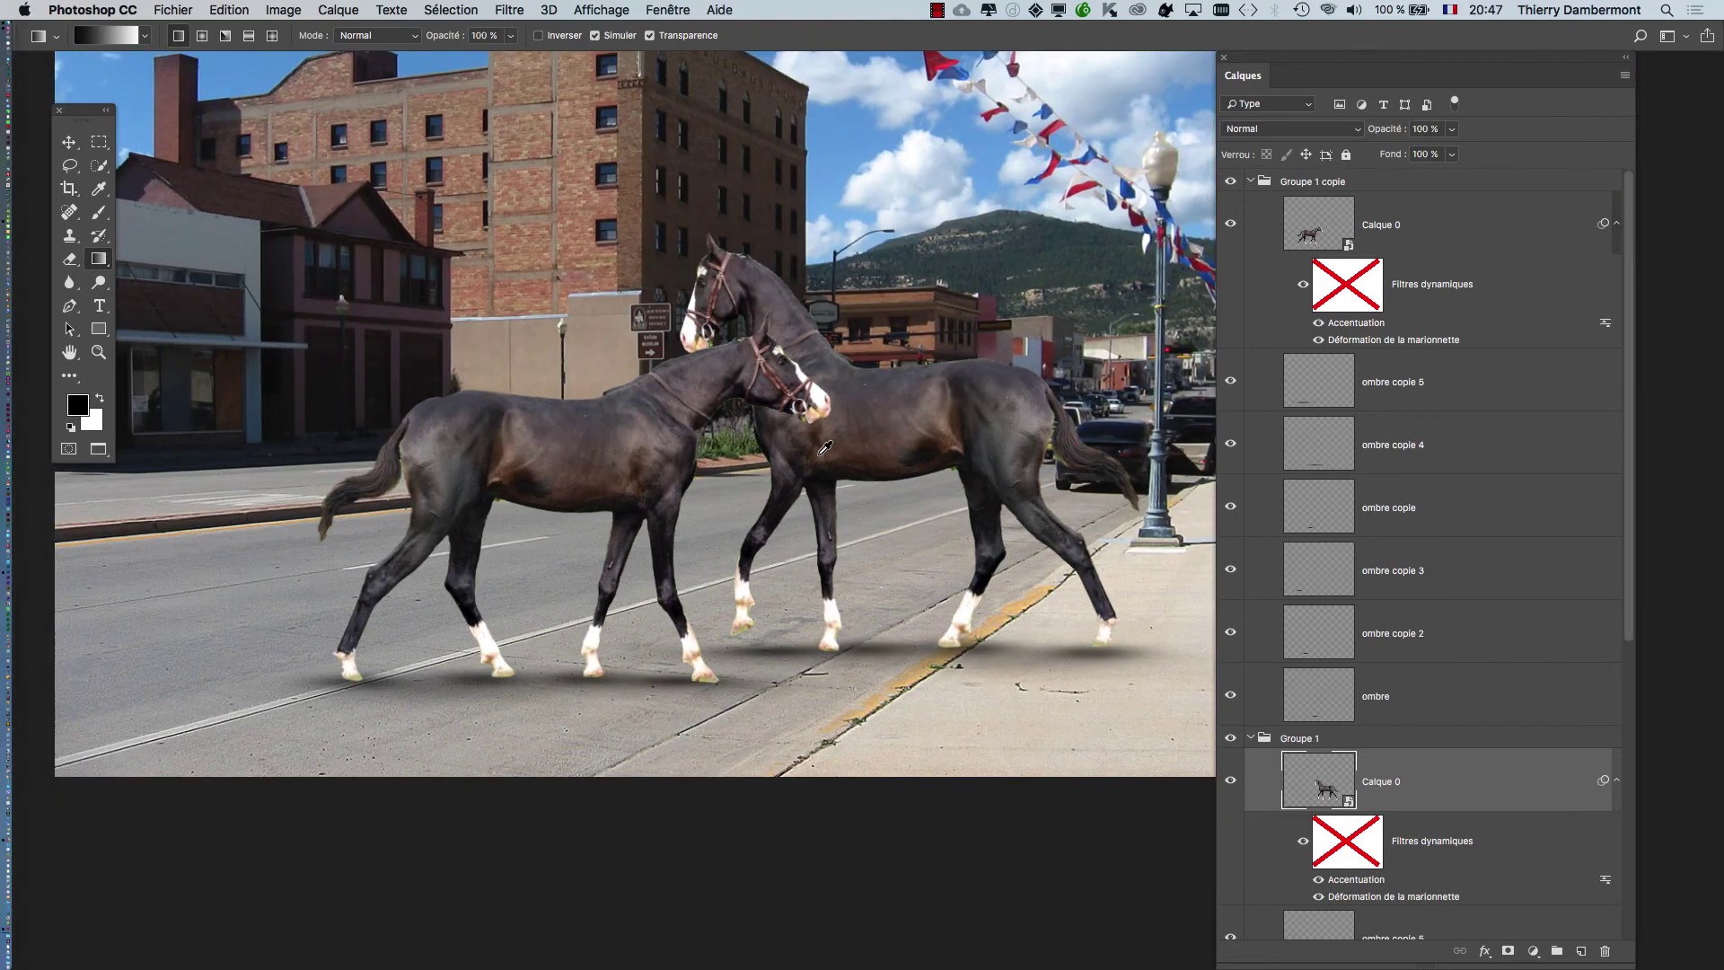
scroll(683, 424, "right", 3)
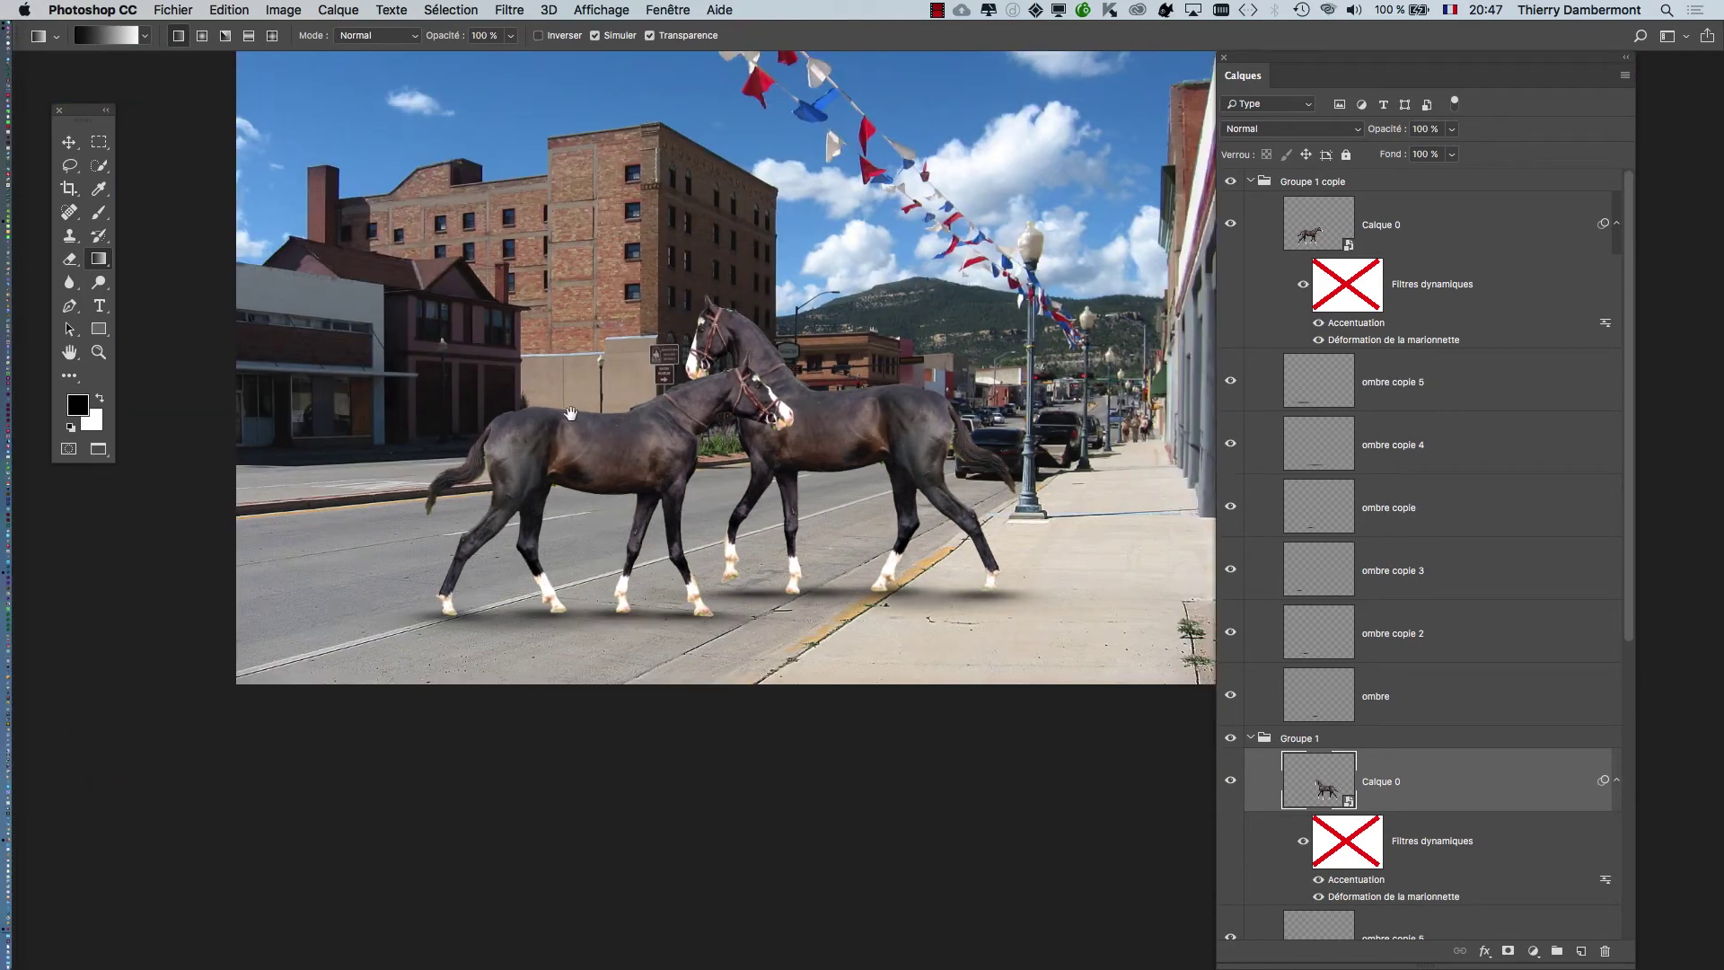
scroll(563, 519, "up", 3)
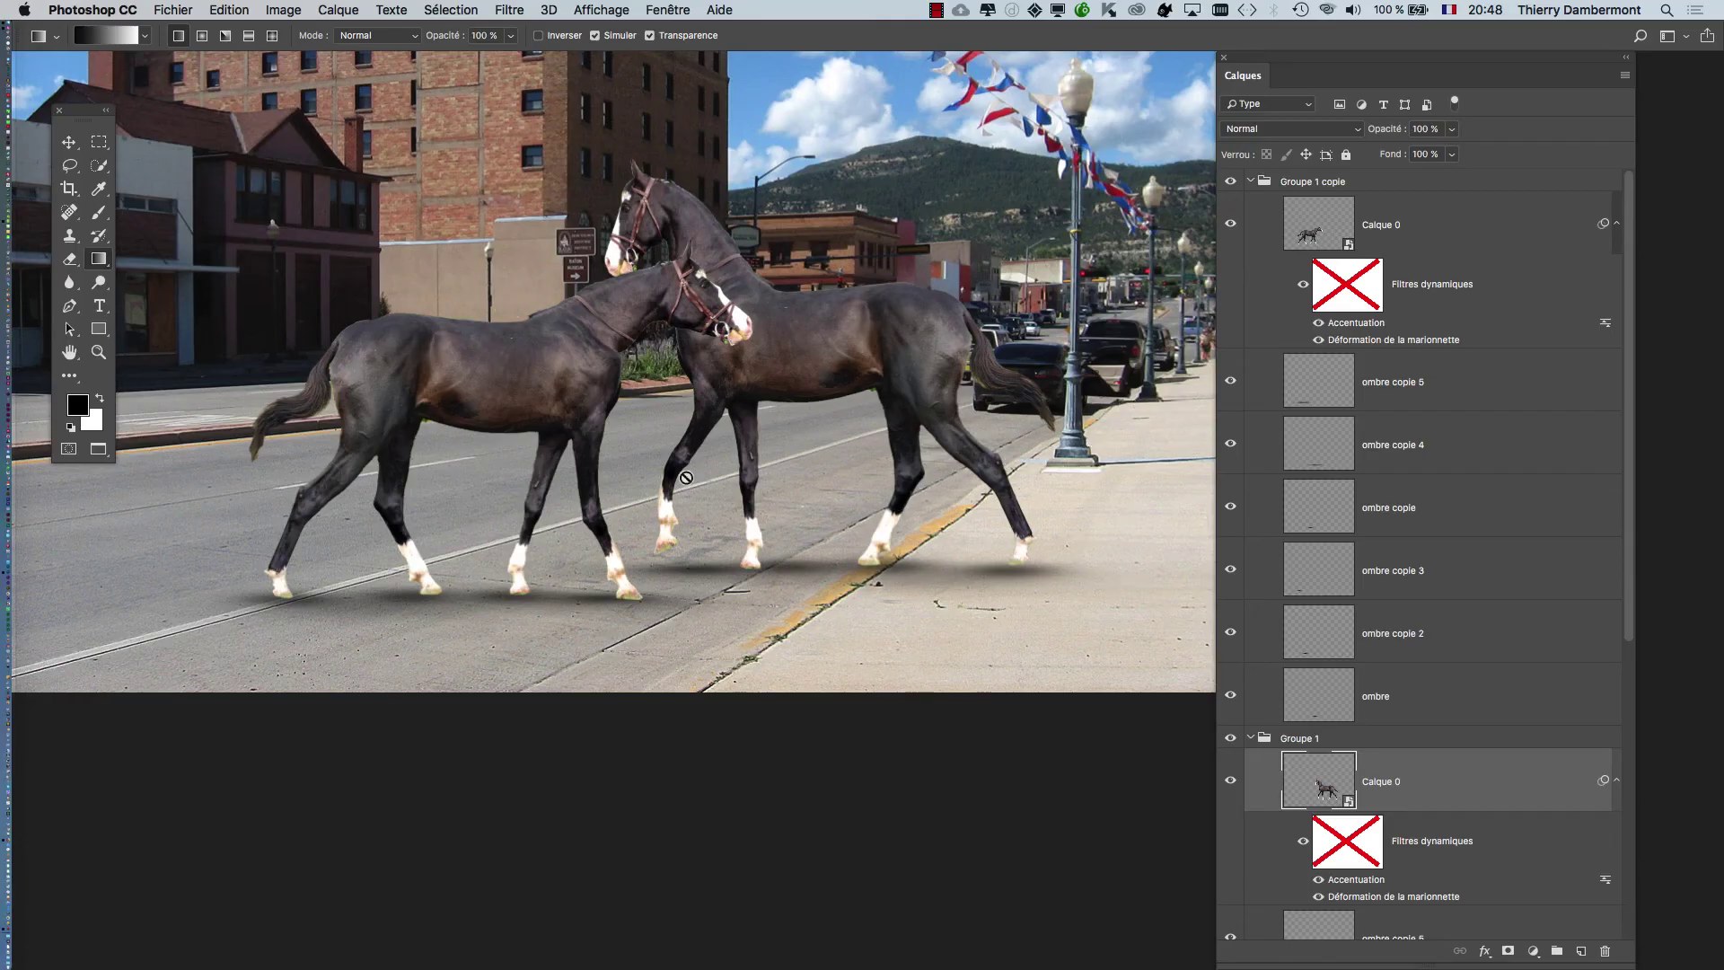
Save the composite as a new numbered Photoshop version of street-through-raton-new-mexico in the IFAP 5 folder, keeping the layers
left_click(170, 11)
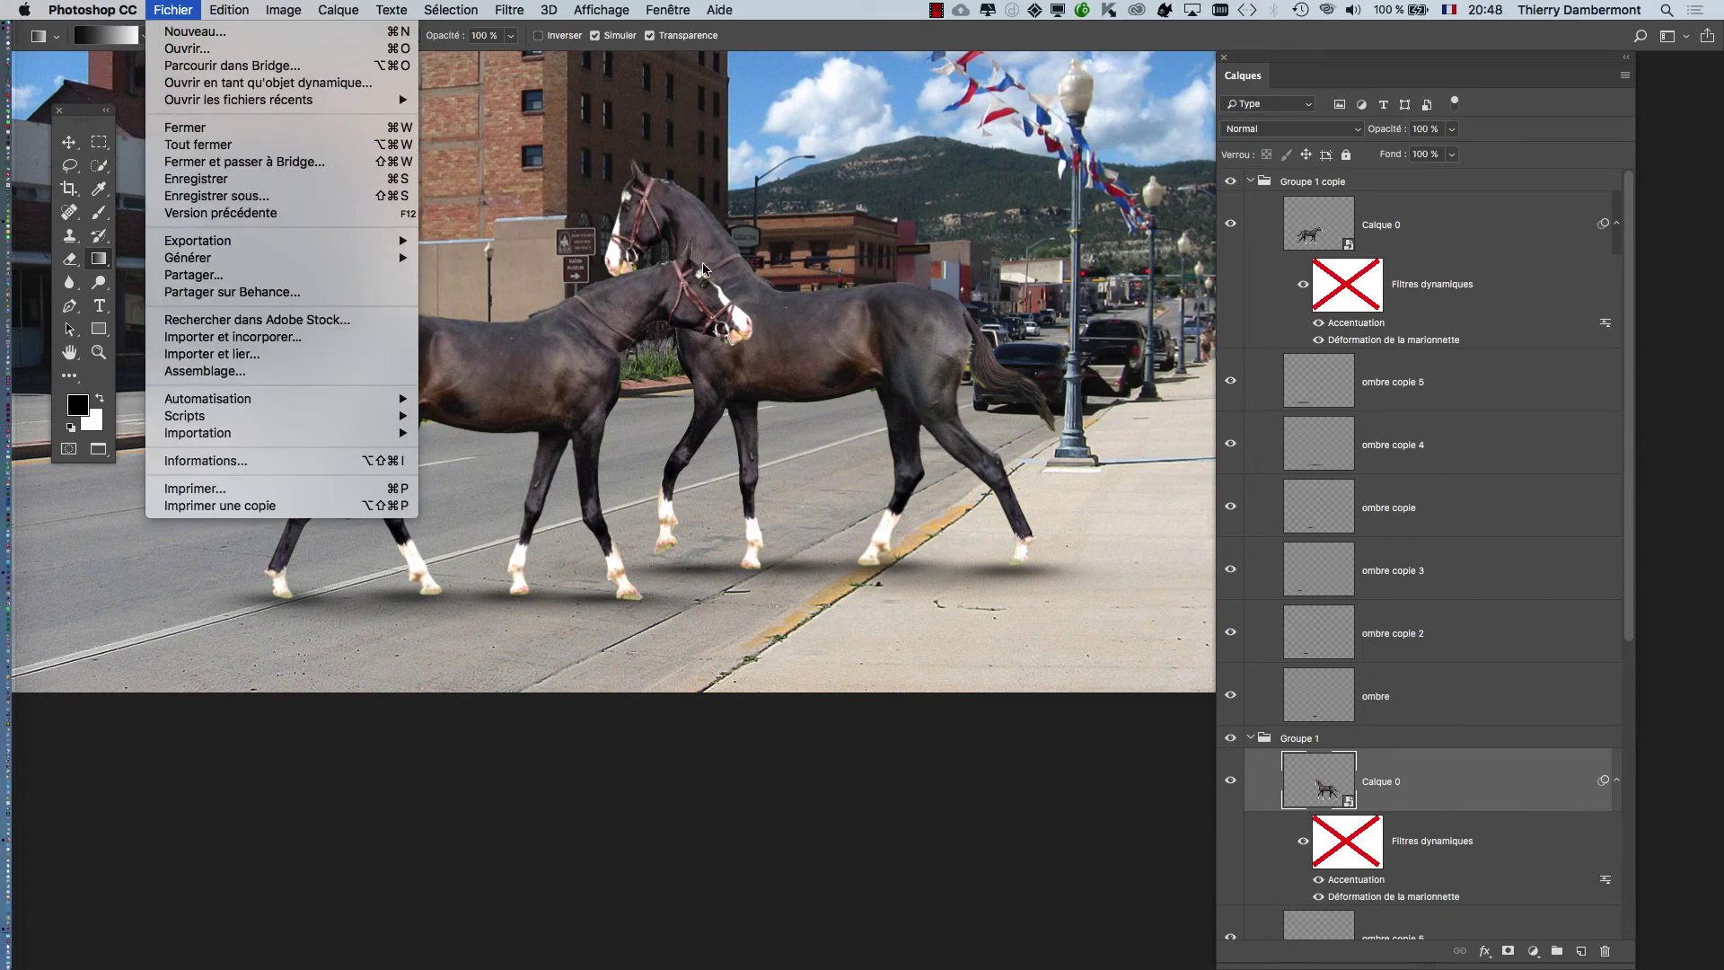
left_click(669, 907)
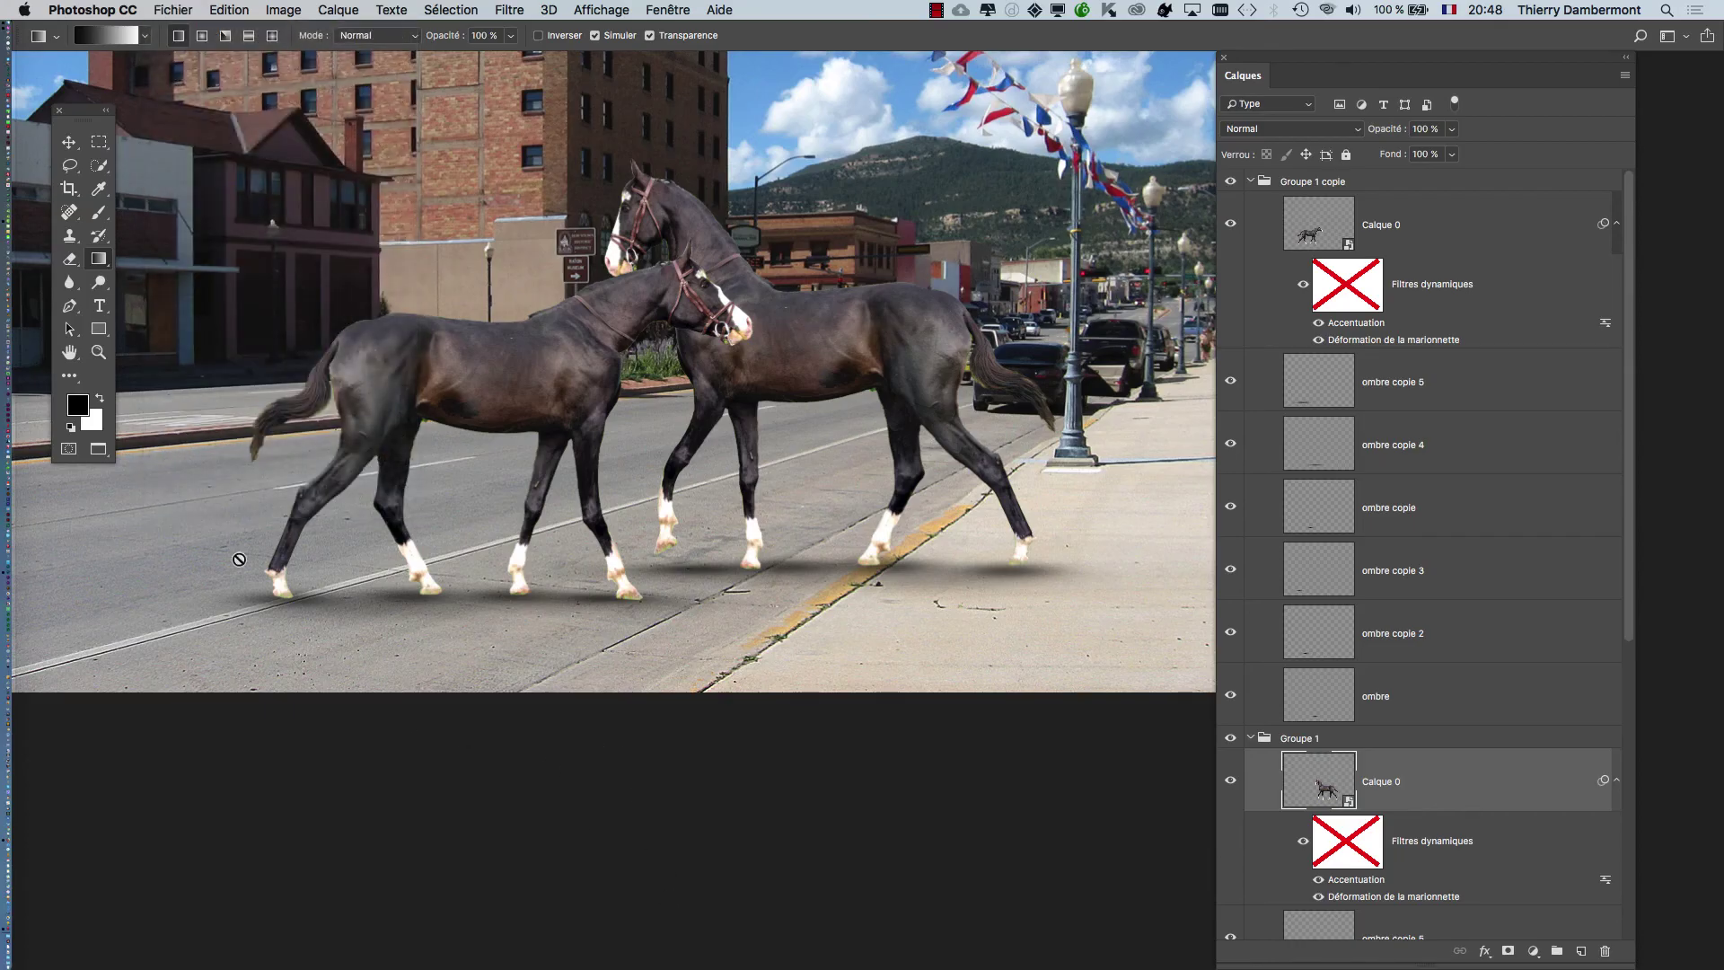
left_click(170, 11)
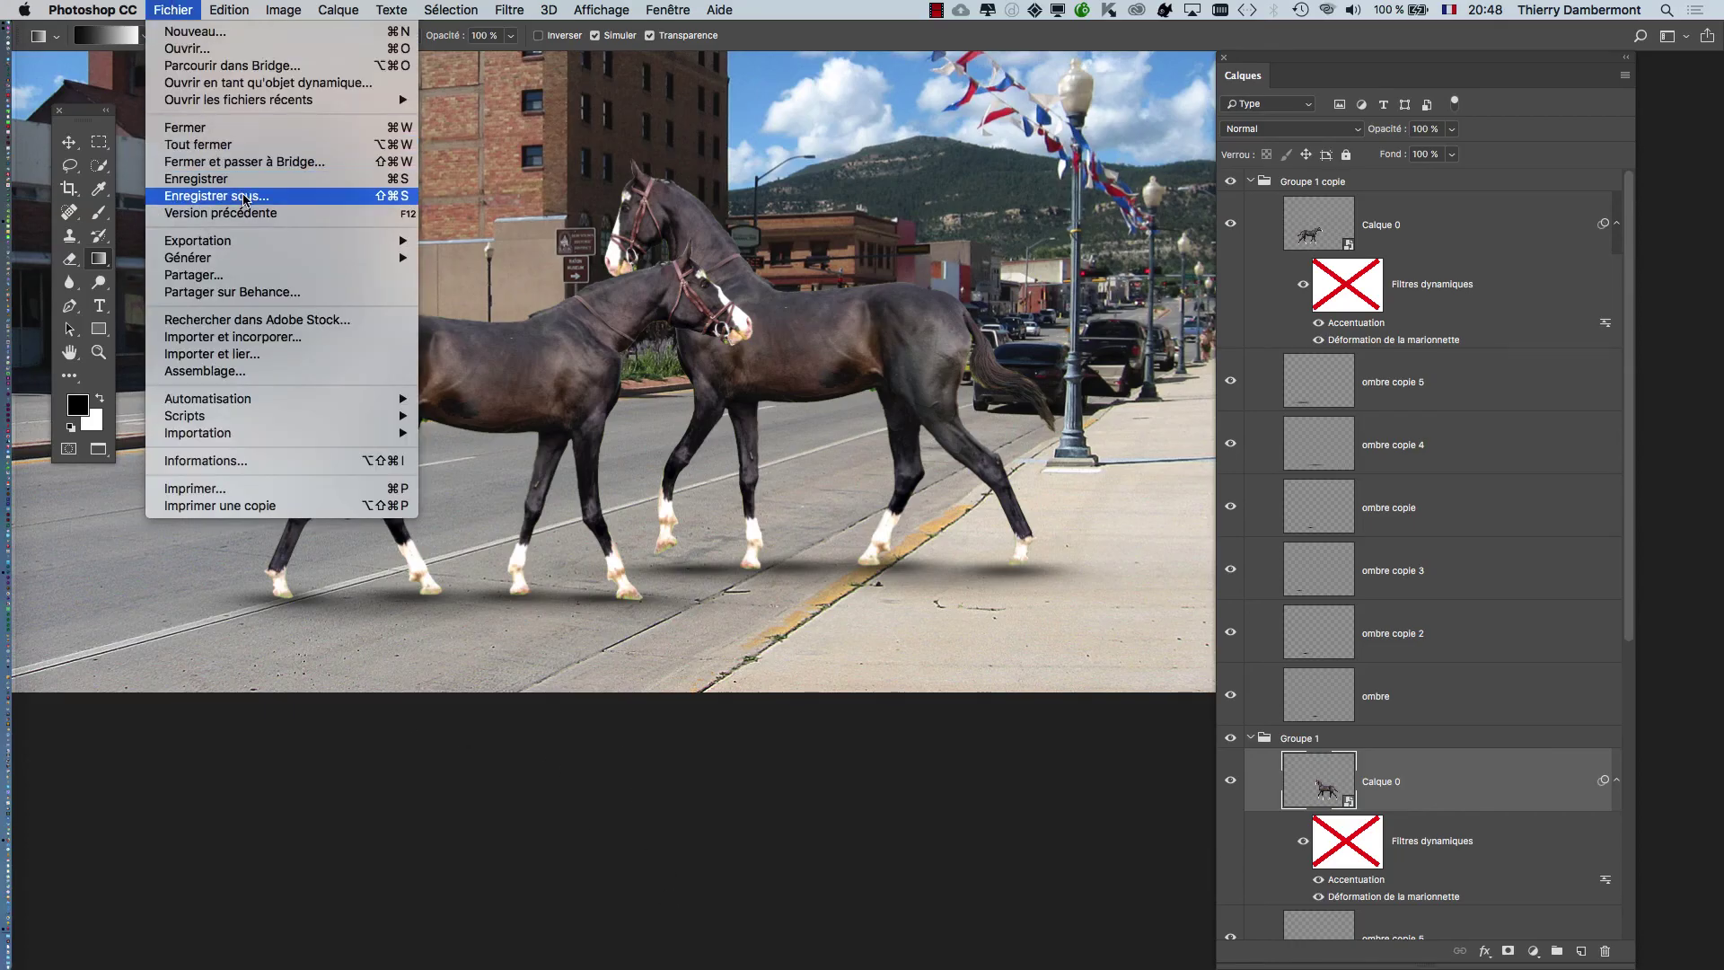
left_click(215, 197)
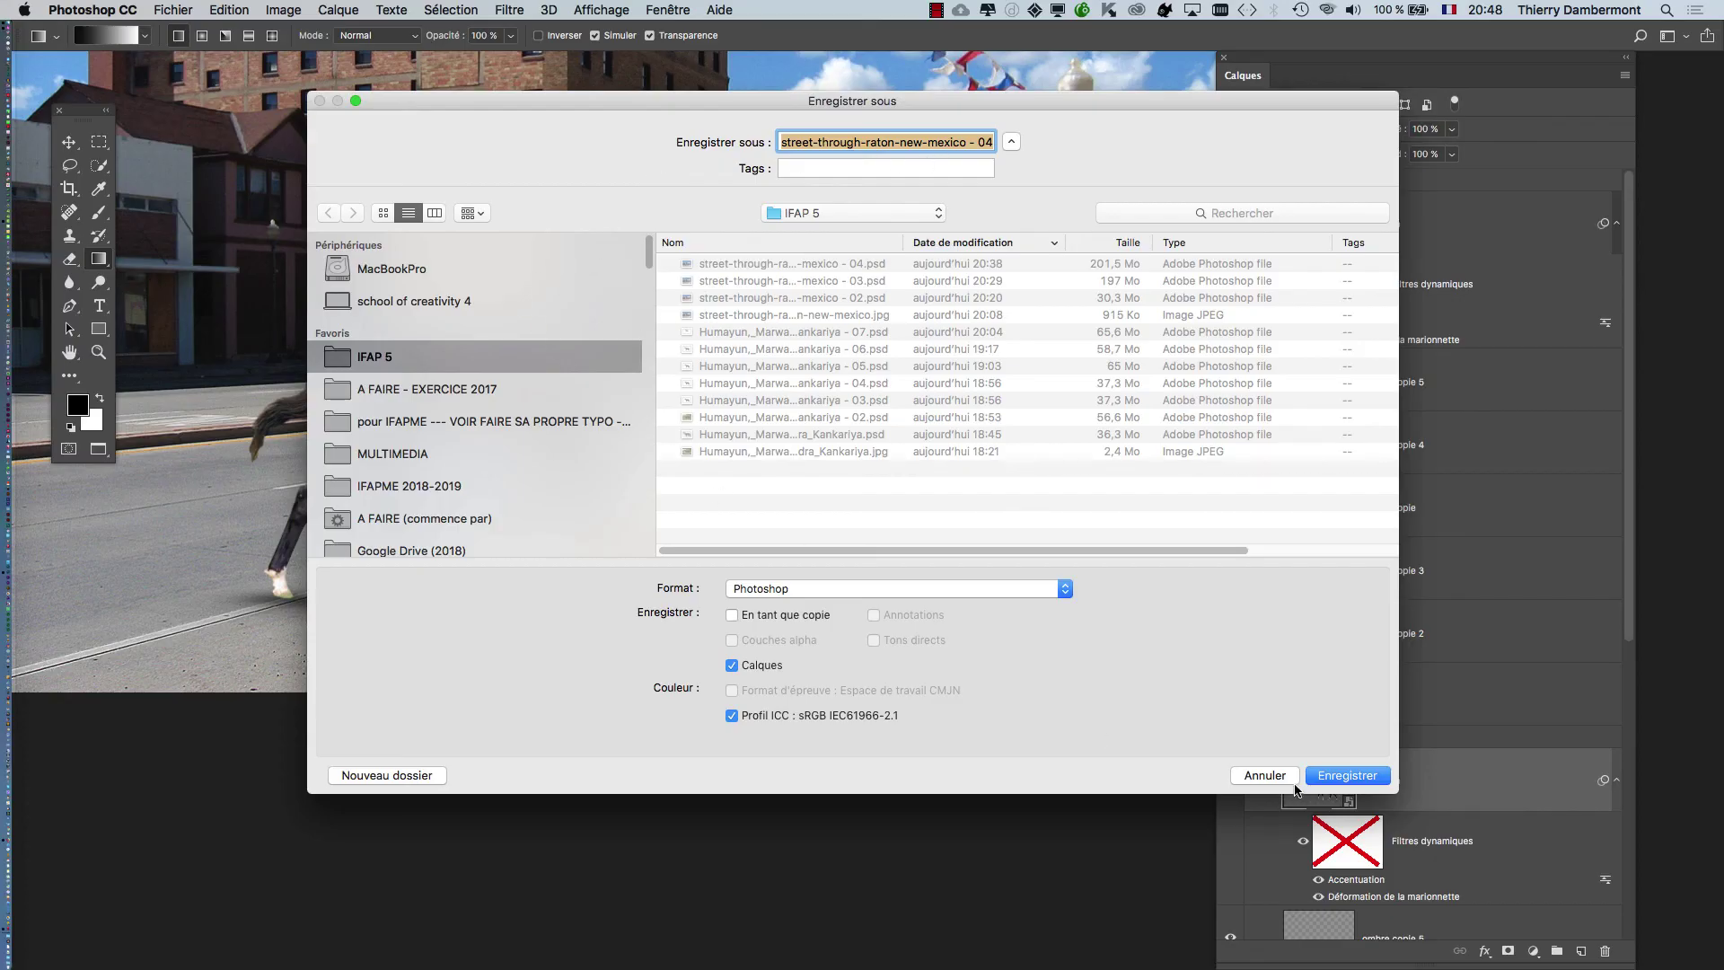
left_click(984, 139)
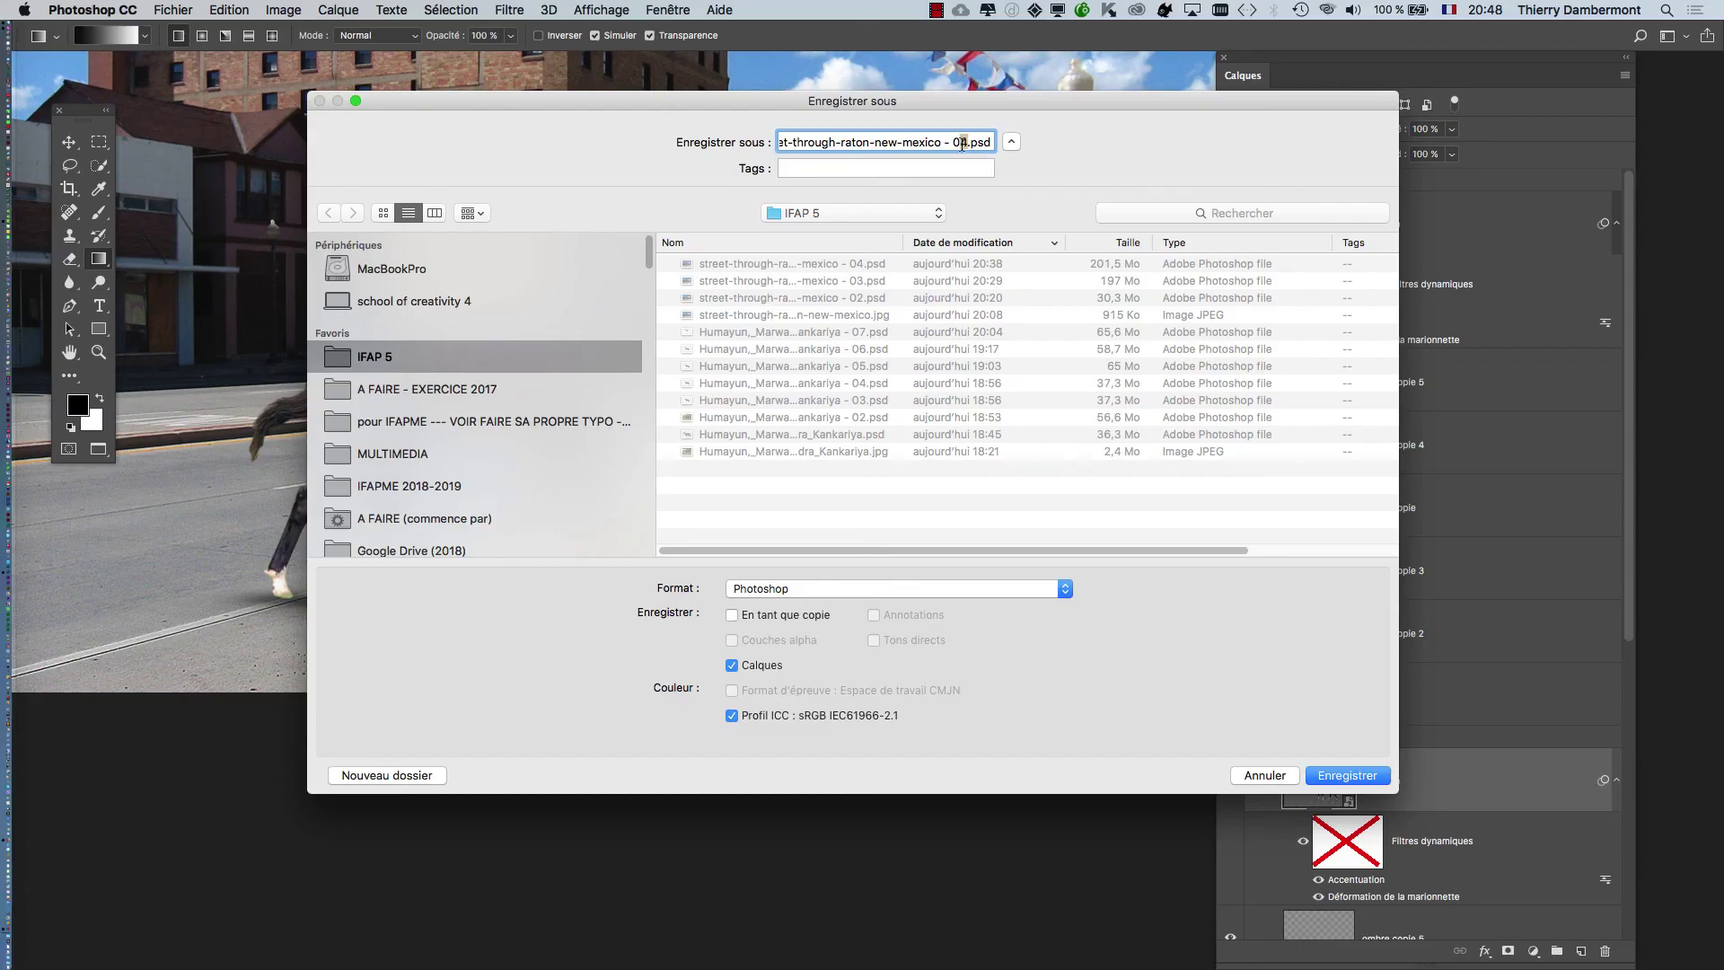
left_click(1347, 774)
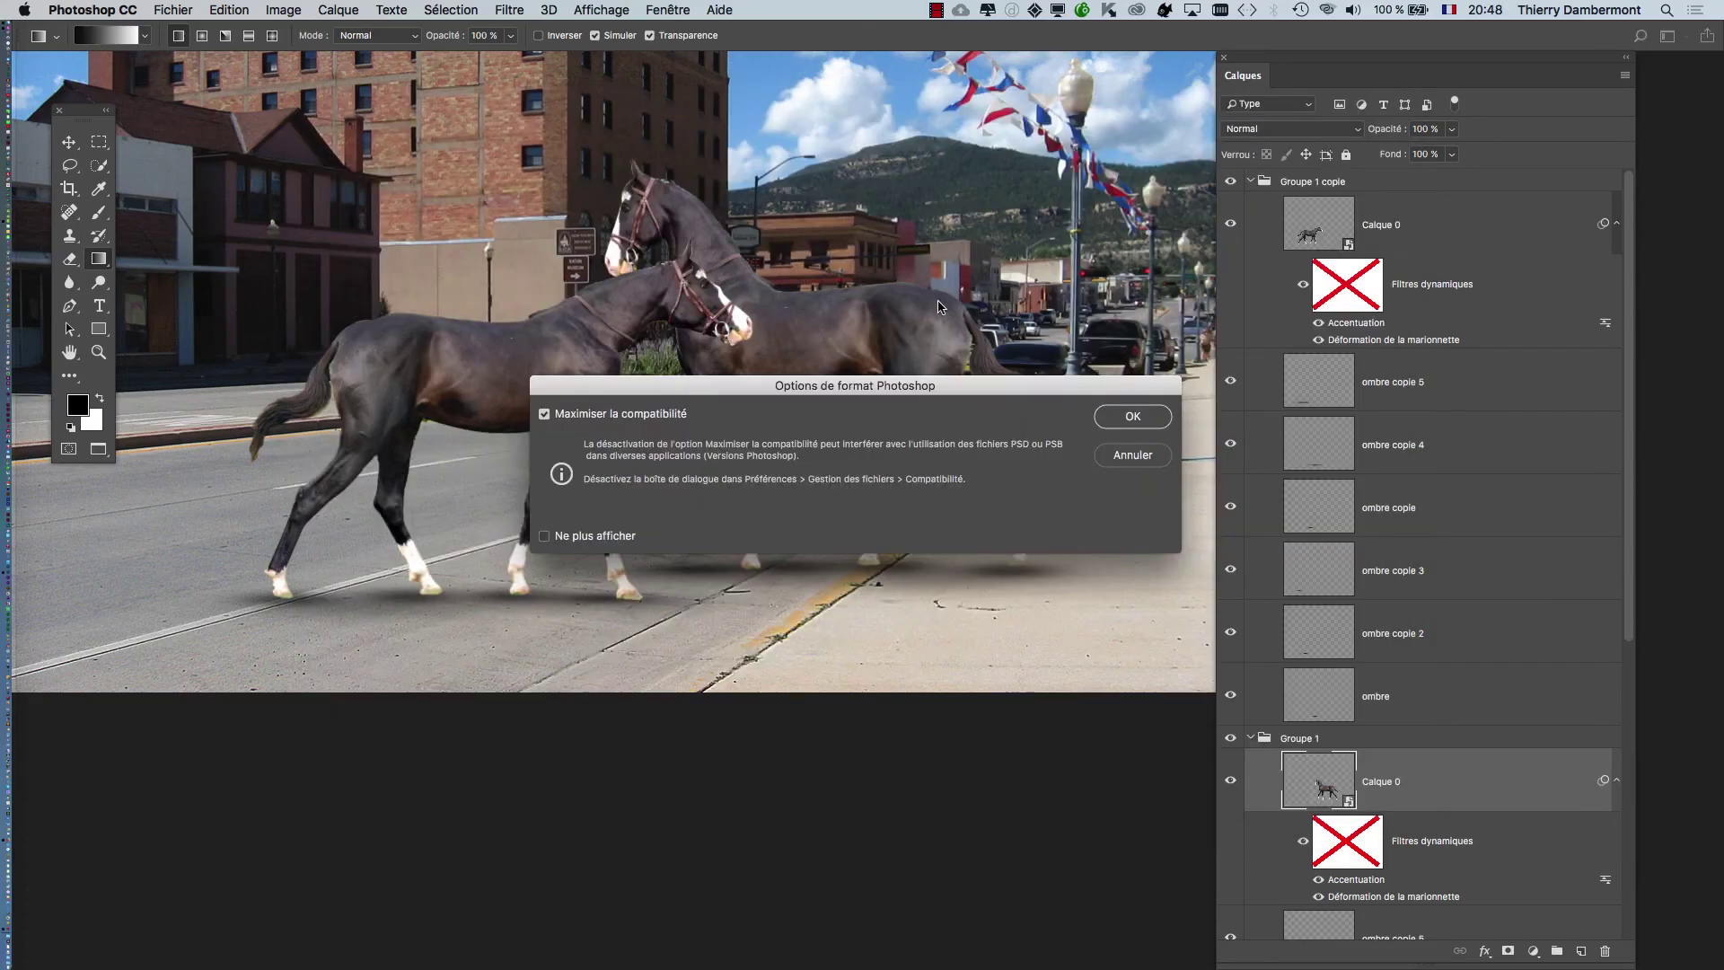